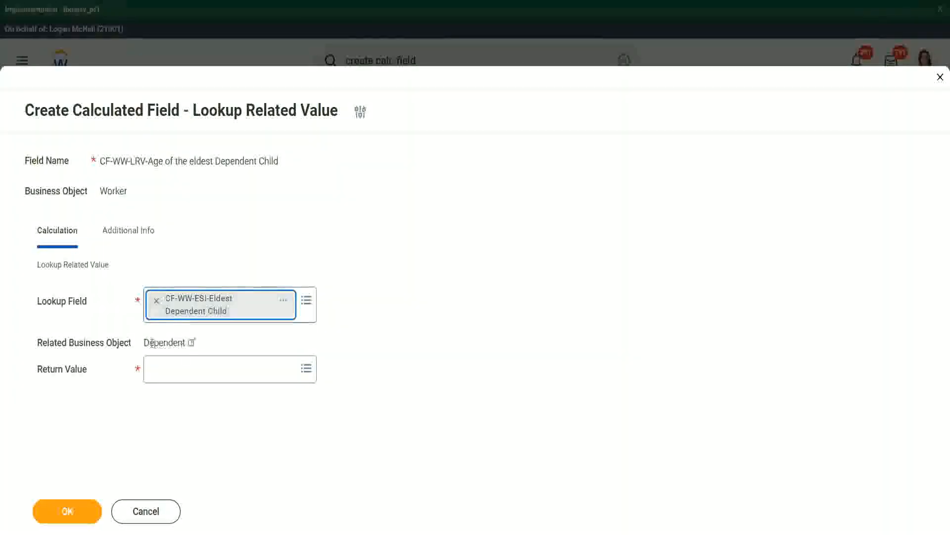
- Examine the CF-WW-ESI-Eldest Dependent Child lookup field's details and the related business object it returns
drag(144, 342, 187, 341)
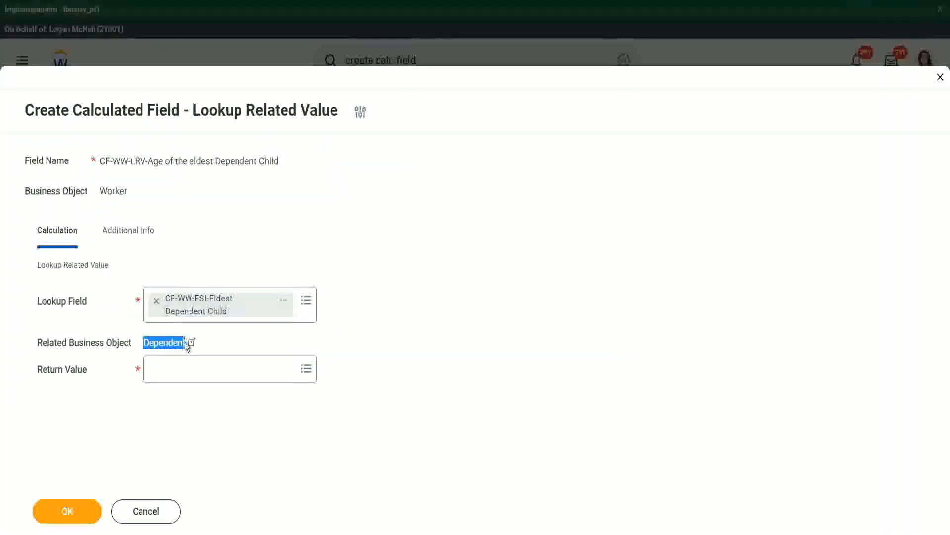
click(284, 305)
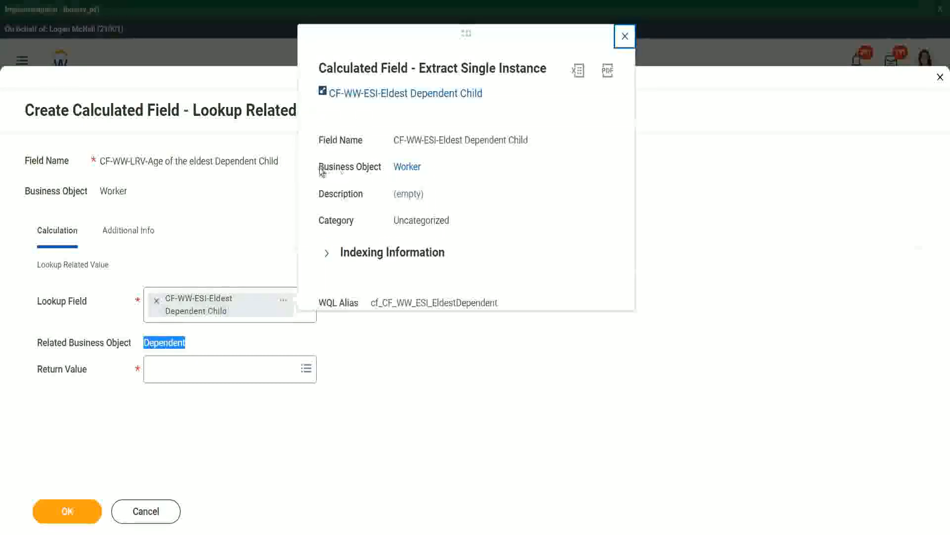
drag(319, 167, 382, 166)
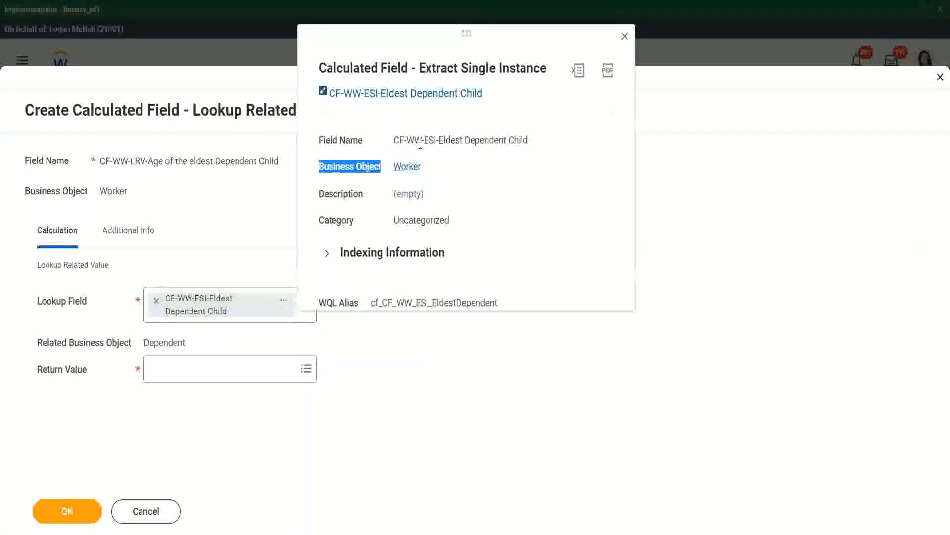
drag(429, 140, 455, 140)
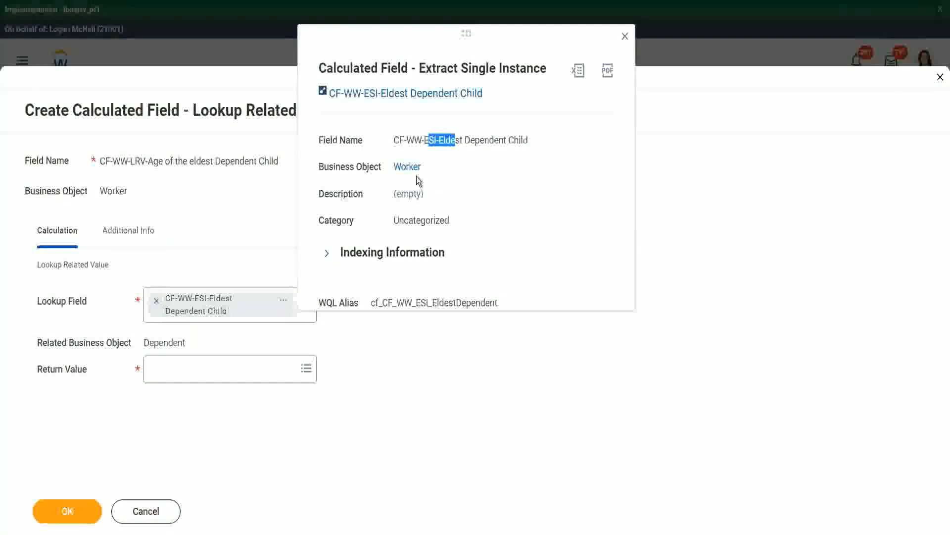
click(479, 163)
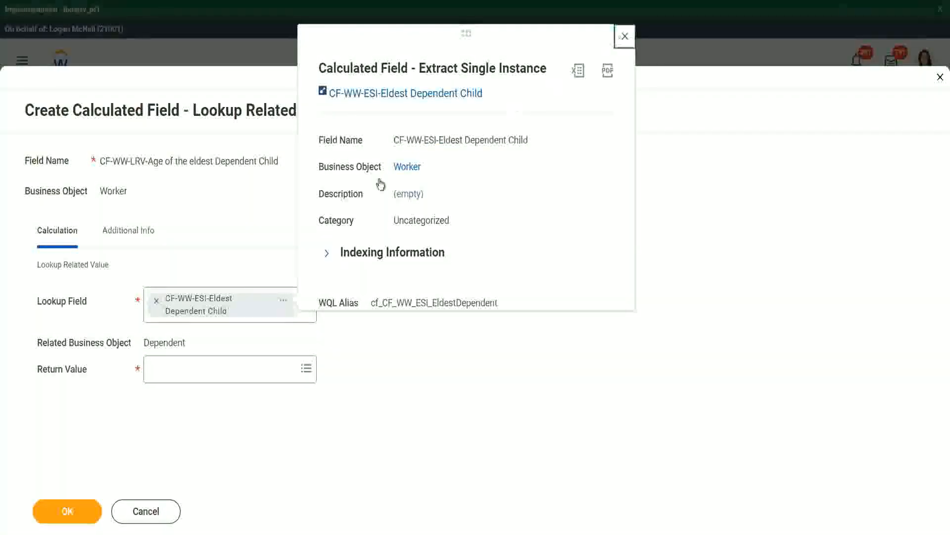
drag(144, 342, 188, 342)
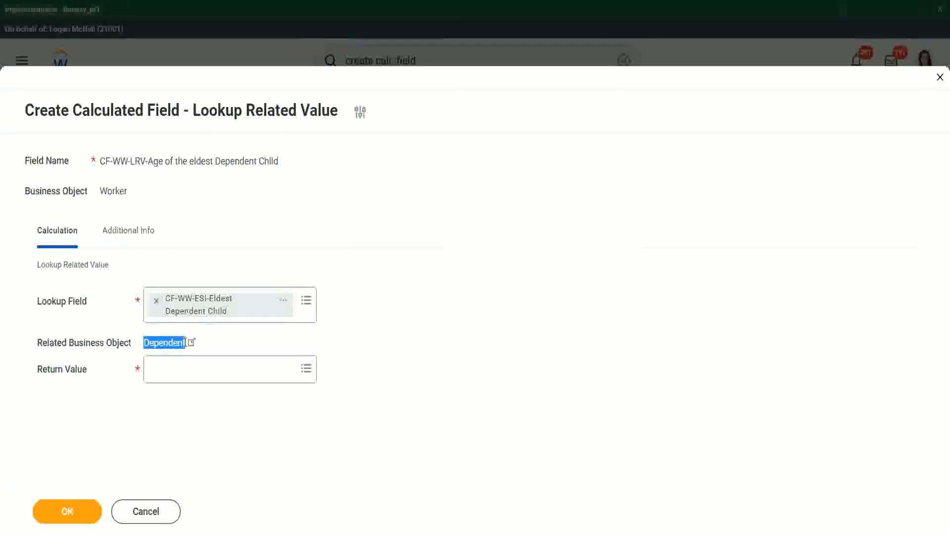
- Set the return value of the Lookup Related Value calculation to the Age field
click(169, 372)
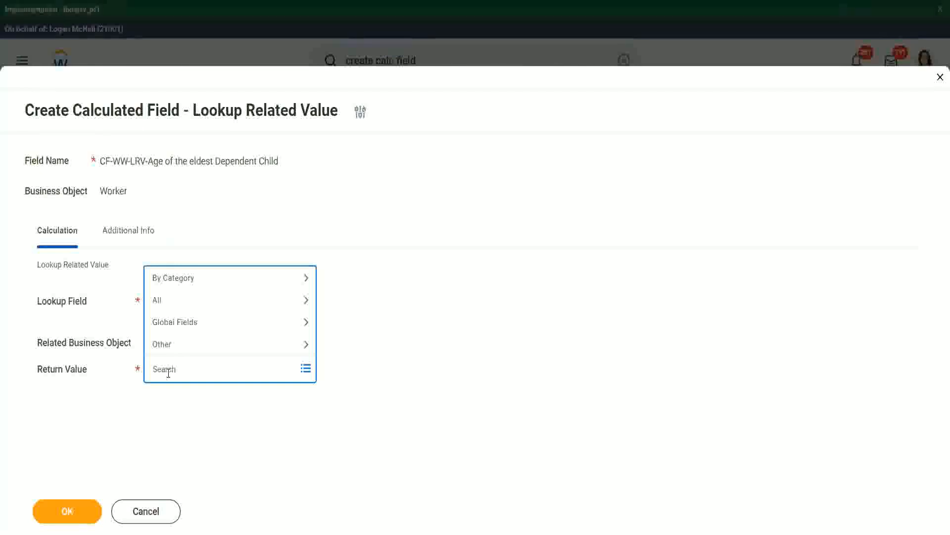
text(e)
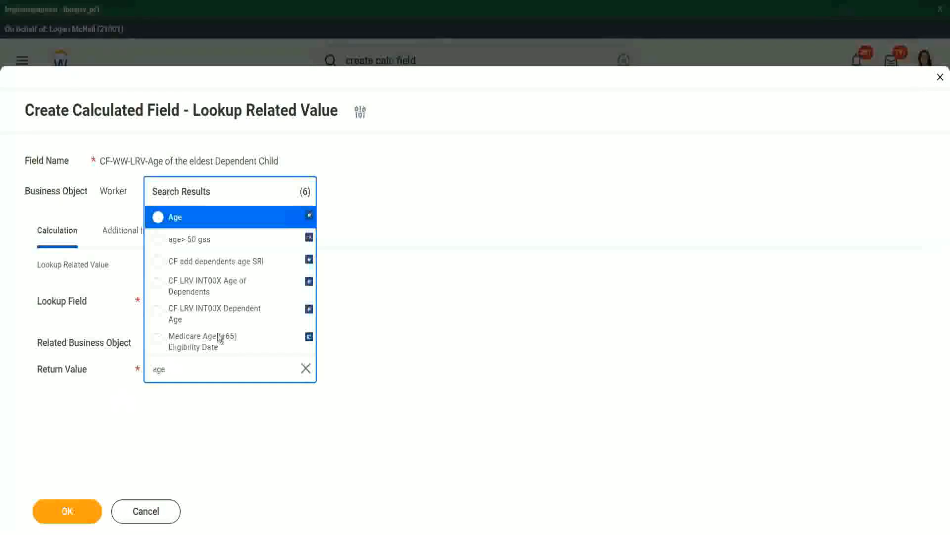
click(242, 226)
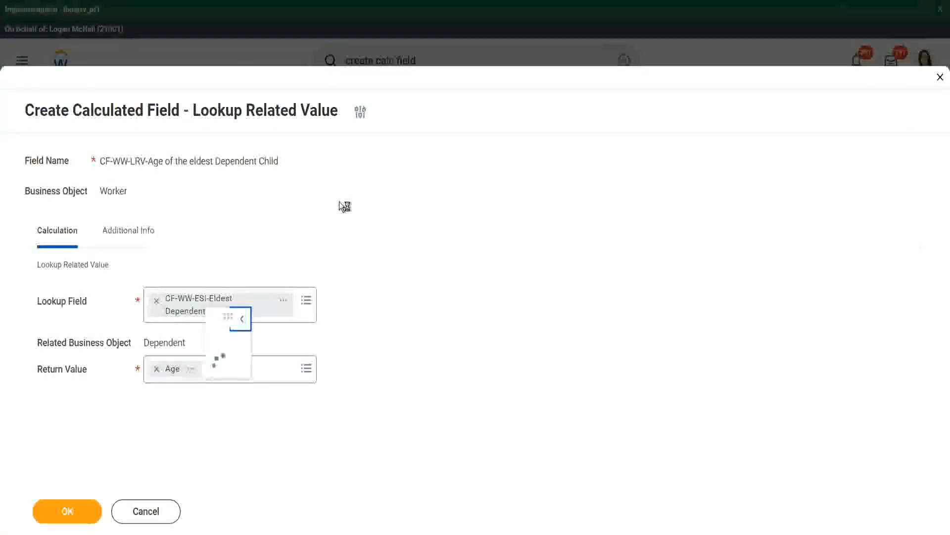
- Review the Age return field's details, especially its description
click(217, 363)
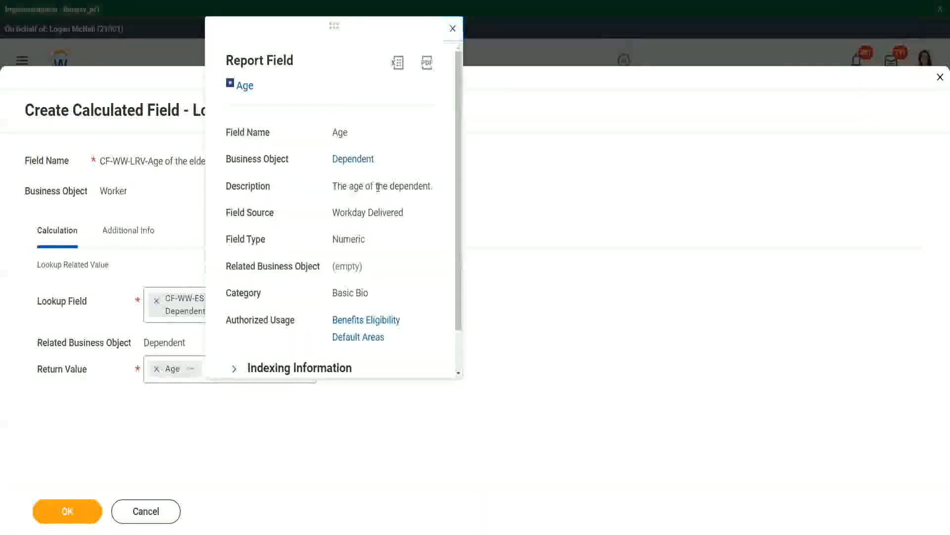
drag(332, 186, 432, 183)
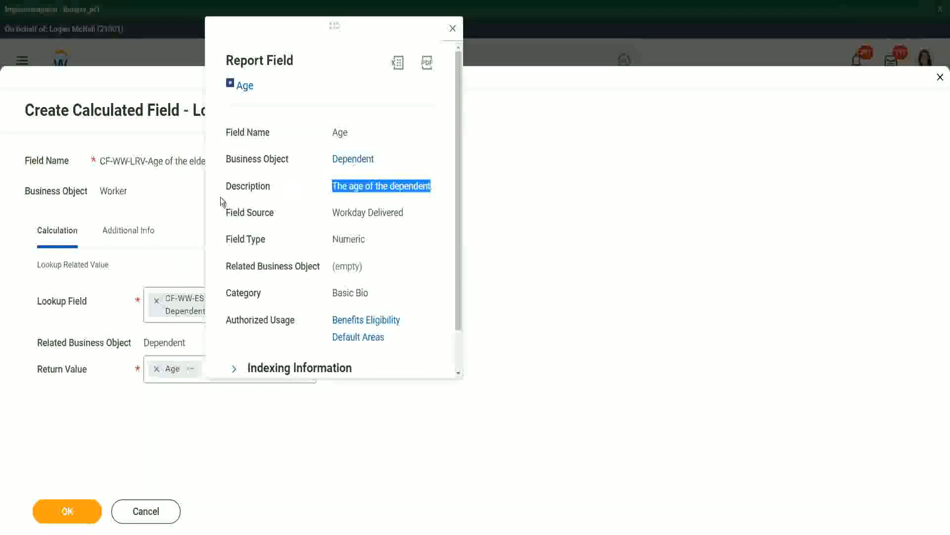
click(159, 211)
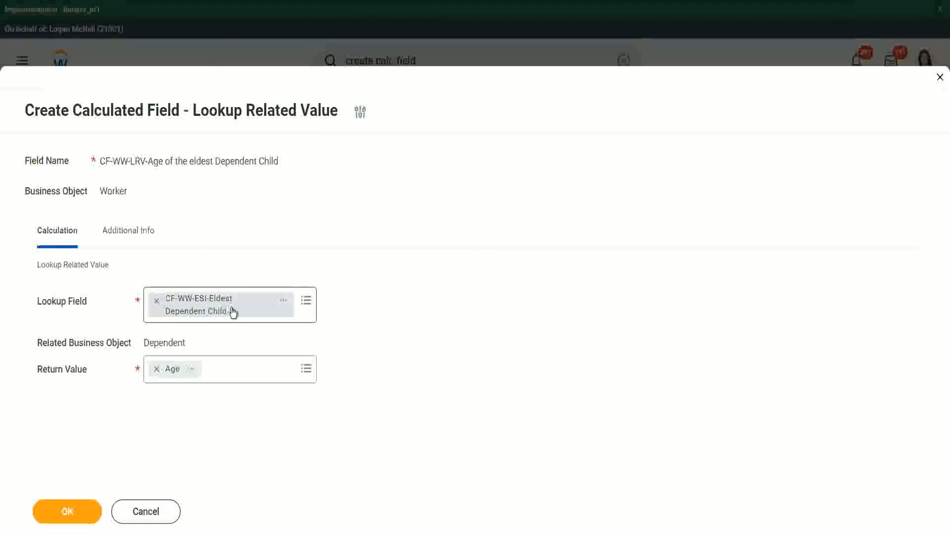
- Save the calculated field and copy its name from the save confirmation before closing it
click(74, 510)
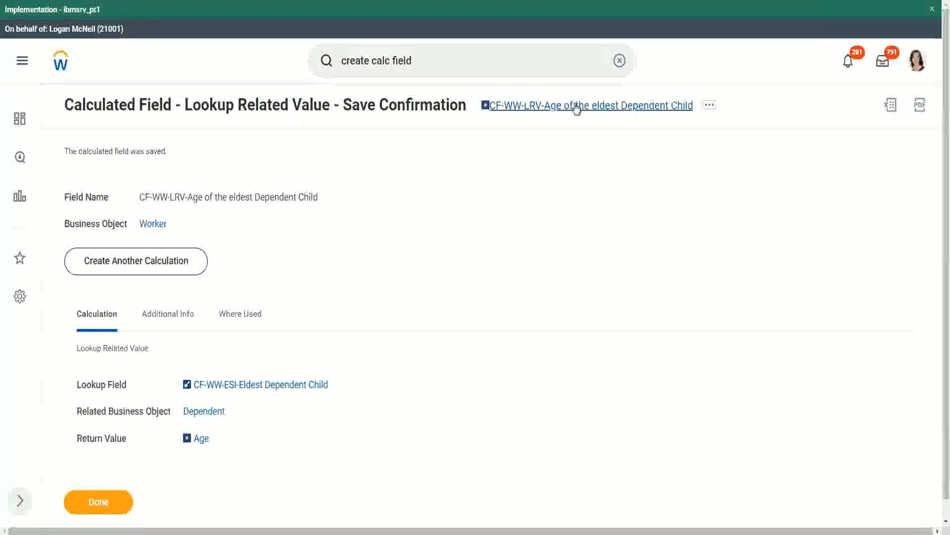
right_click(577, 107)
click(601, 161)
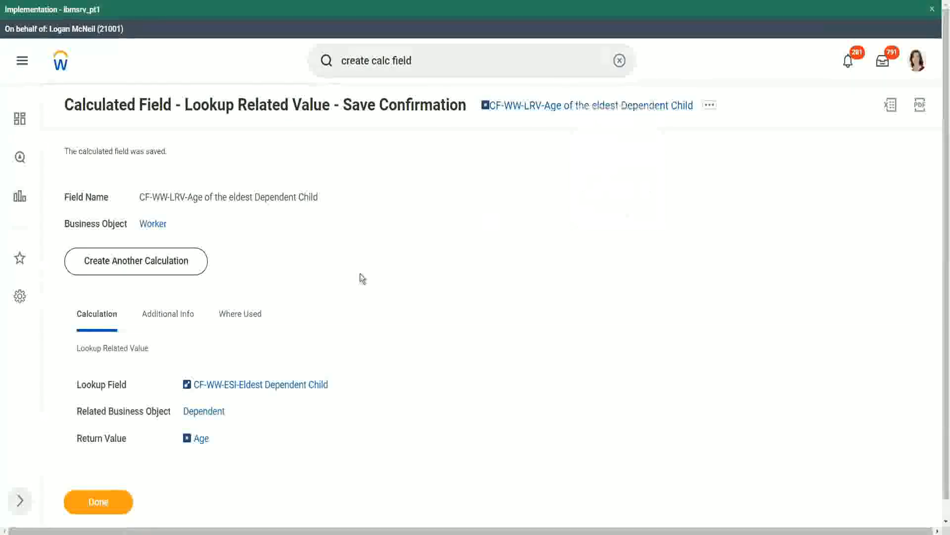
click(99, 498)
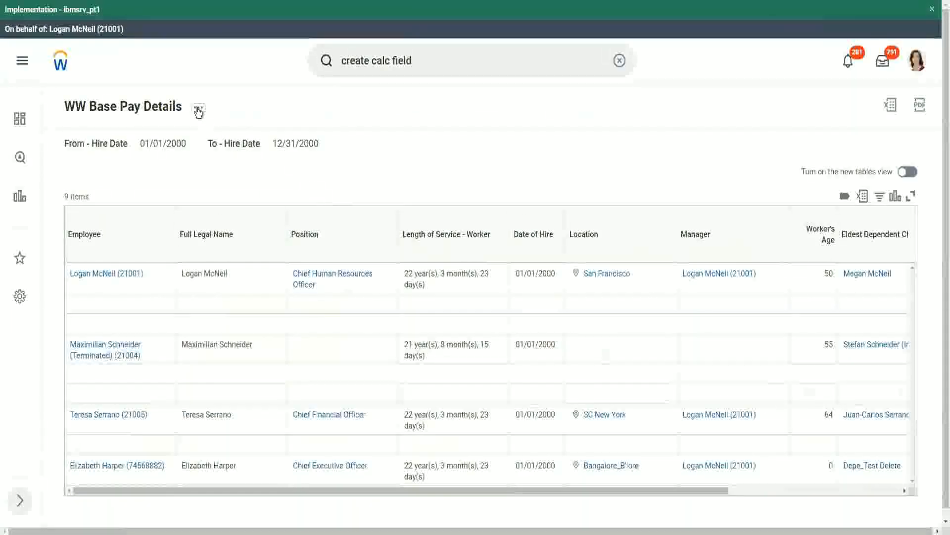
- Open the WW Base Pay Details custom report for editing
click(198, 109)
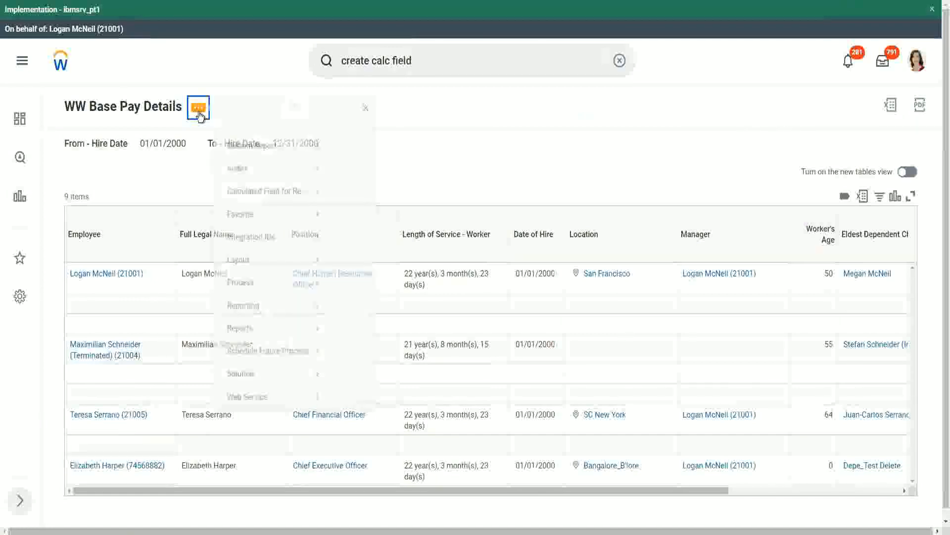
mouse_move(259, 165)
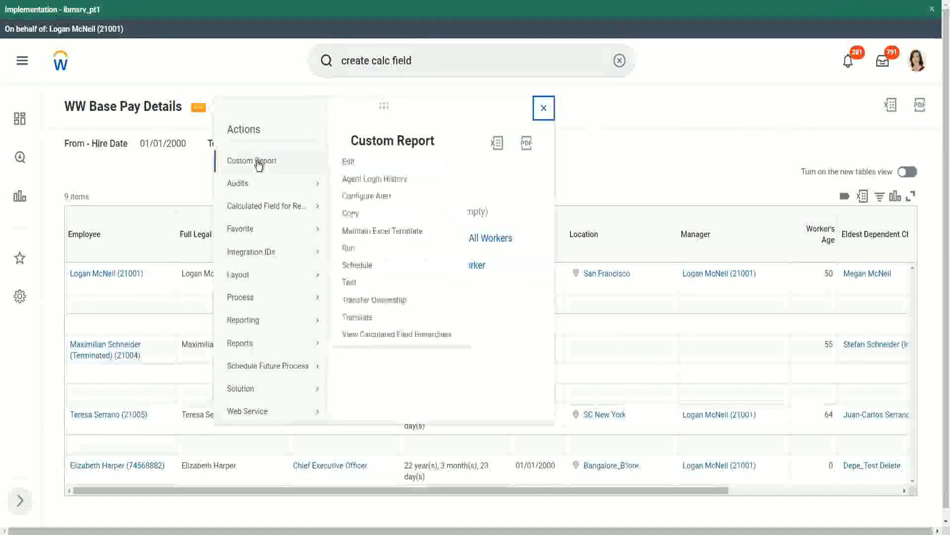
click(350, 162)
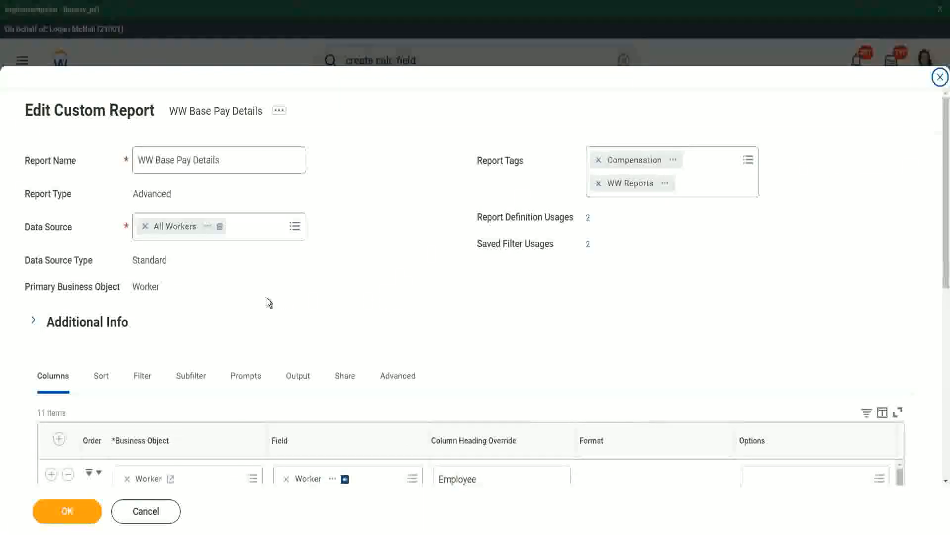
- Add a Worker column below Eldest Dependent Child using the field CF-WW-LRV-Age of the eldest Dependent Child
scroll(265, 300, down, 8)
scroll(262, 255, down, 3)
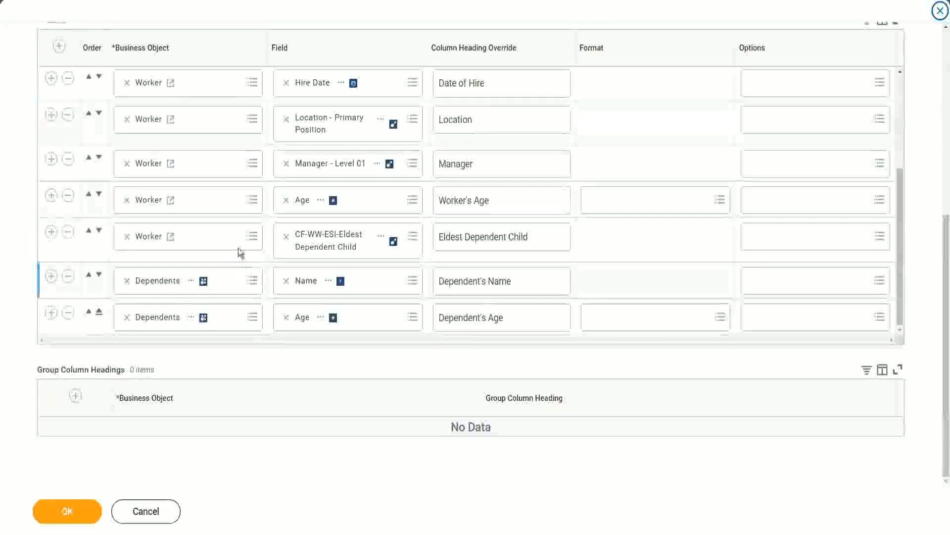
click(51, 232)
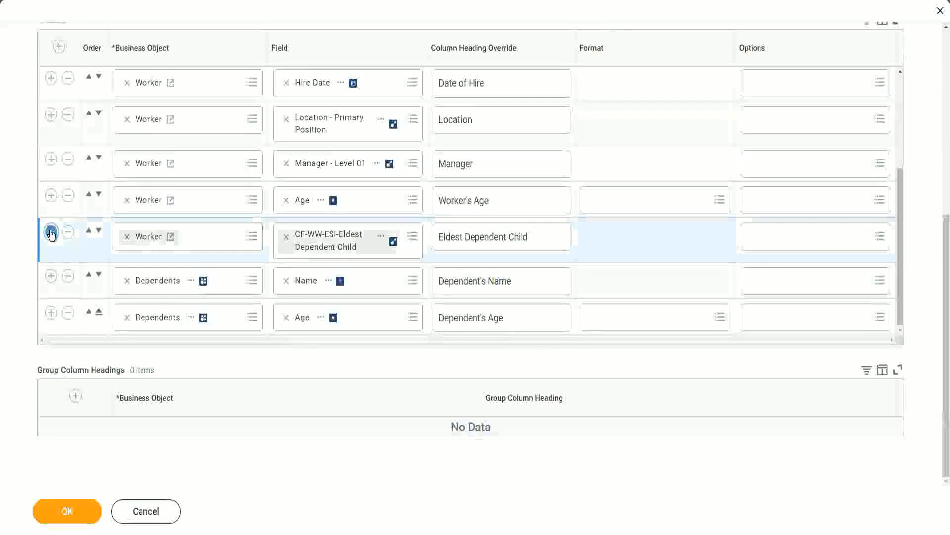
click(324, 276)
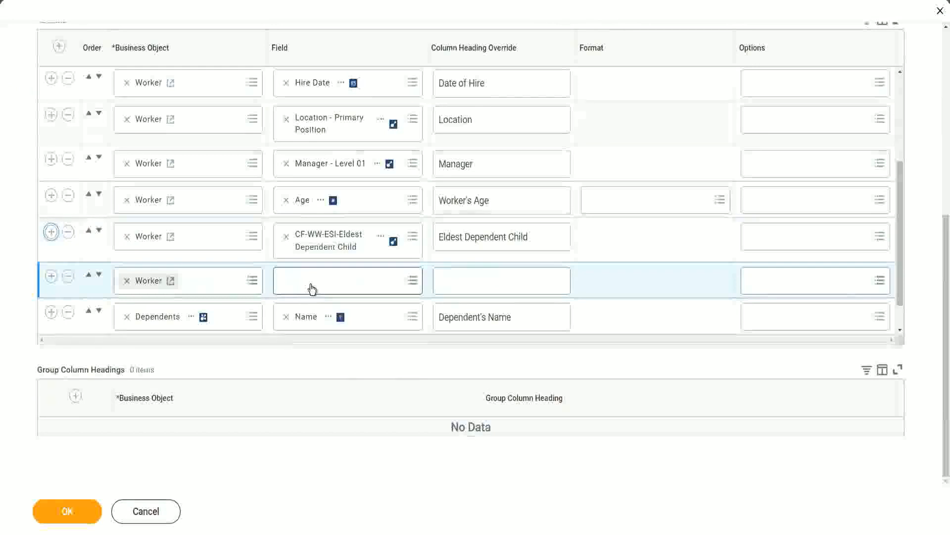
click(312, 288)
key(ctrl+v)
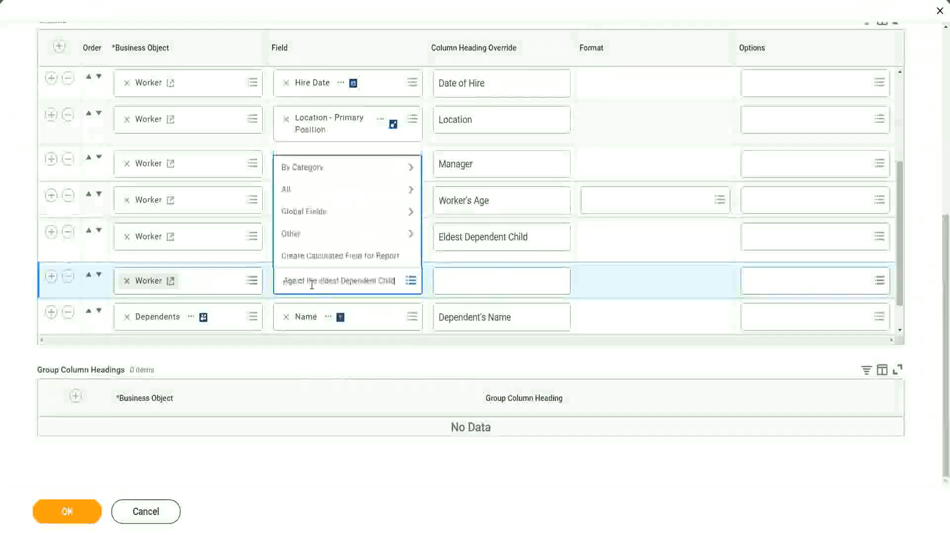
key(Return)
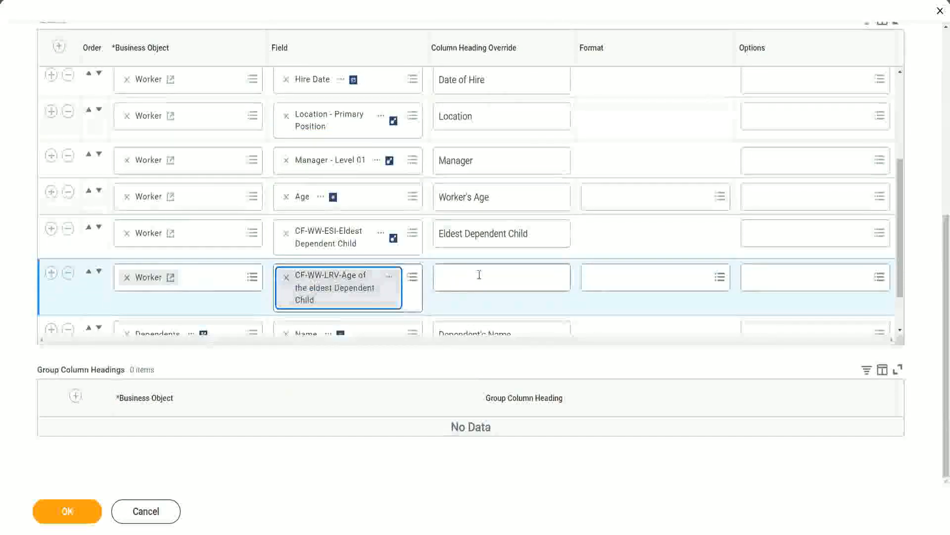
- Override the new column's heading with "Age of the Eldest Dependent Child" and save the report
click(479, 275)
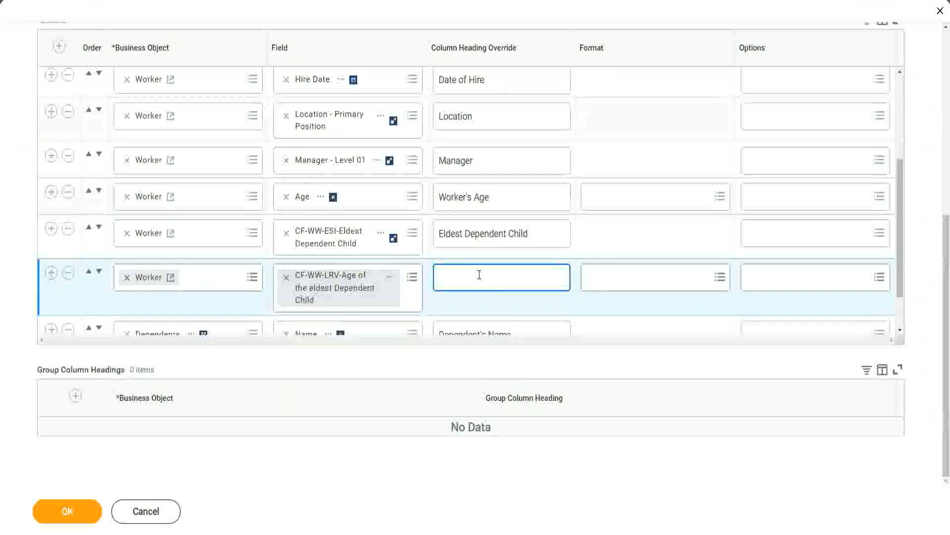
text(Age of the E)
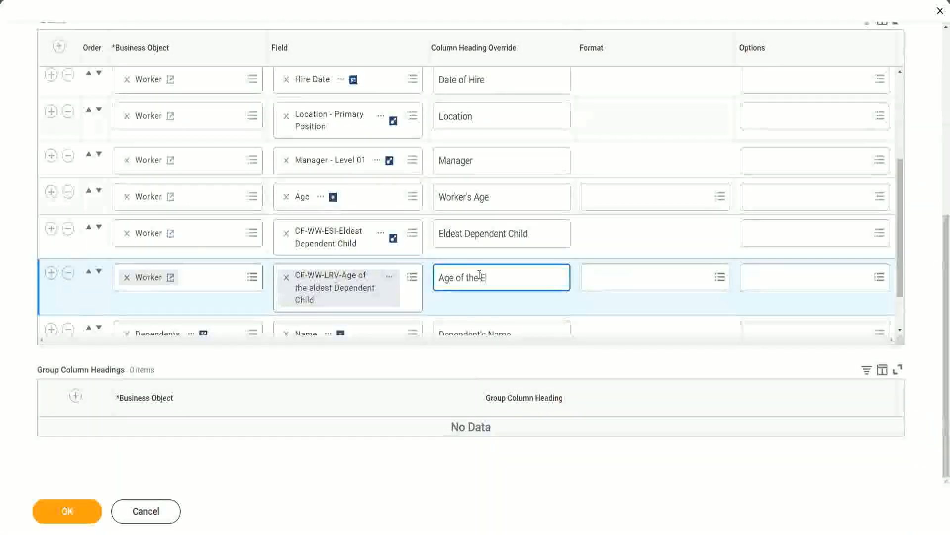
text(ldest De)
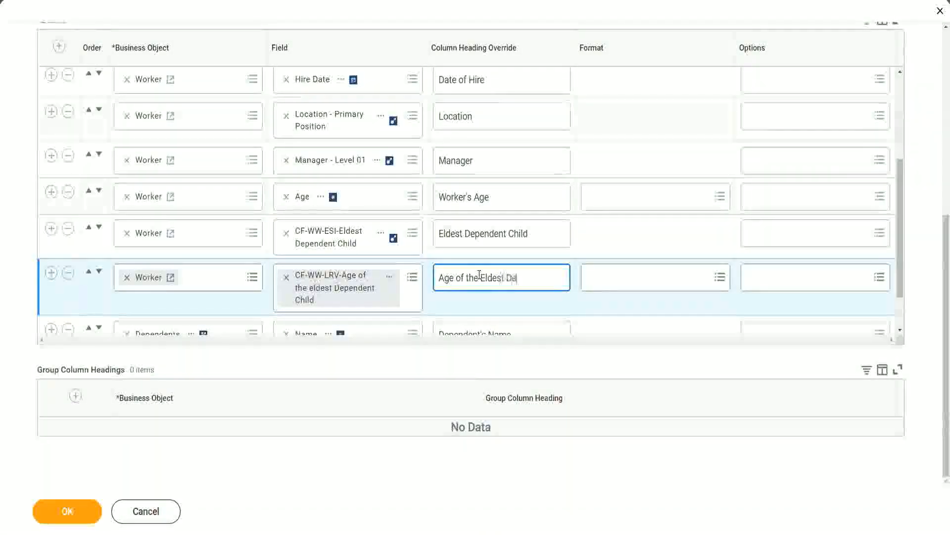
text(pendent Child)
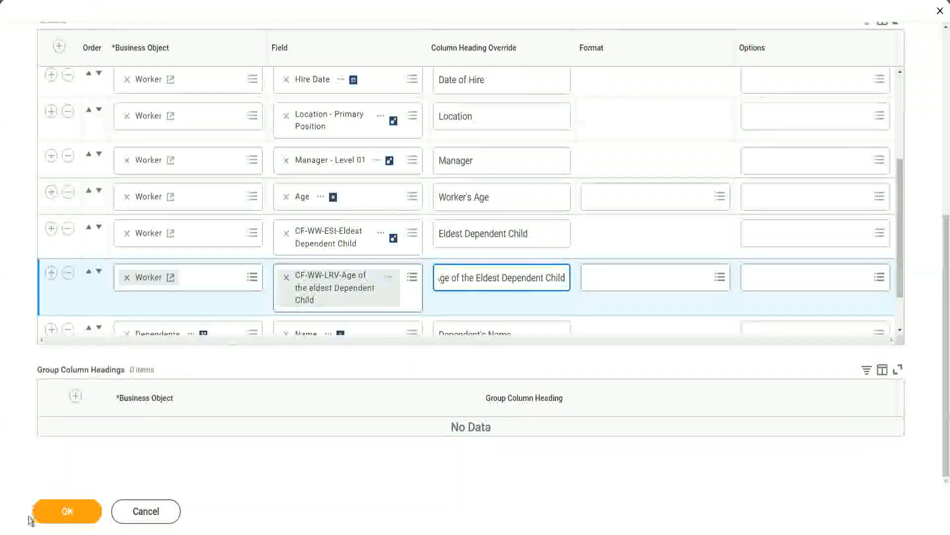
click(56, 518)
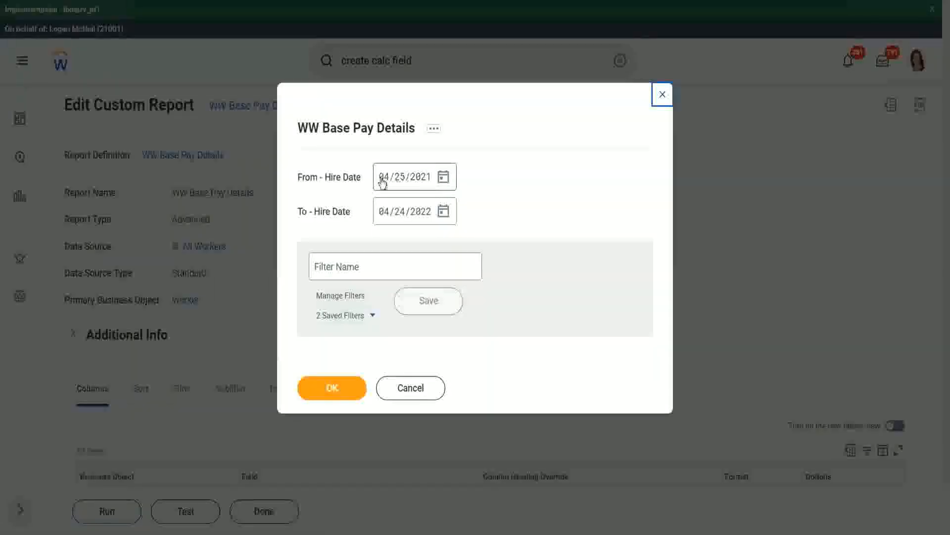
- Set the report's hire date prompts to run from 01/01/2000 to 12/31/2000
click(382, 179)
text(01/01/20)
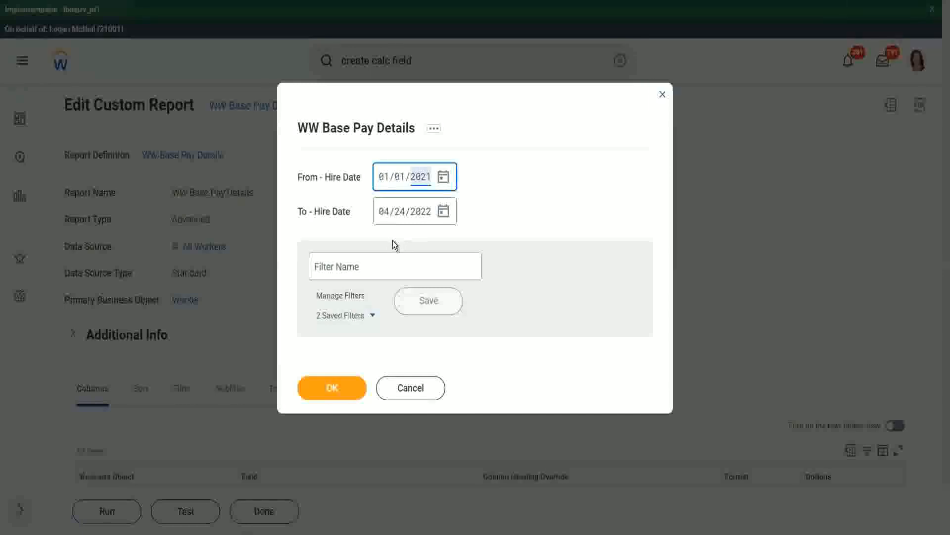
text(00)
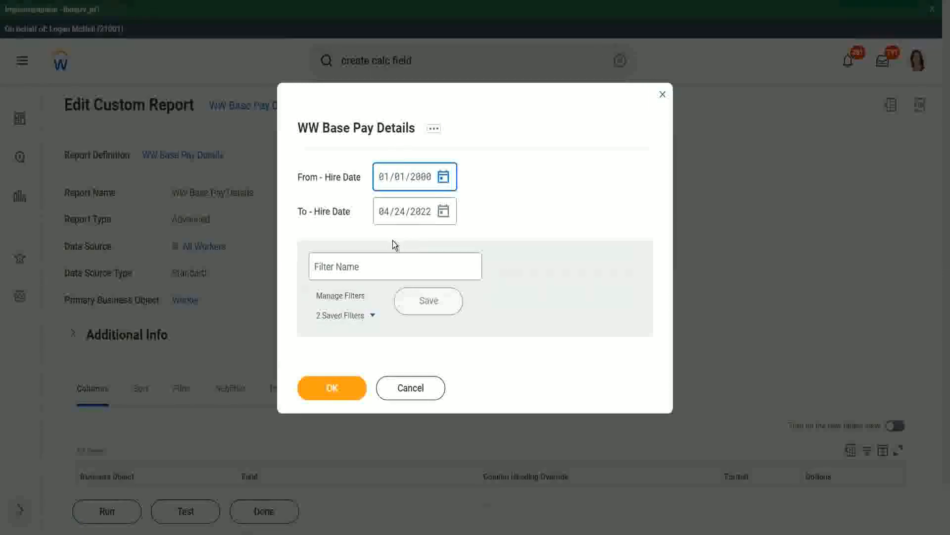
key(Tab)
text(12/31/)
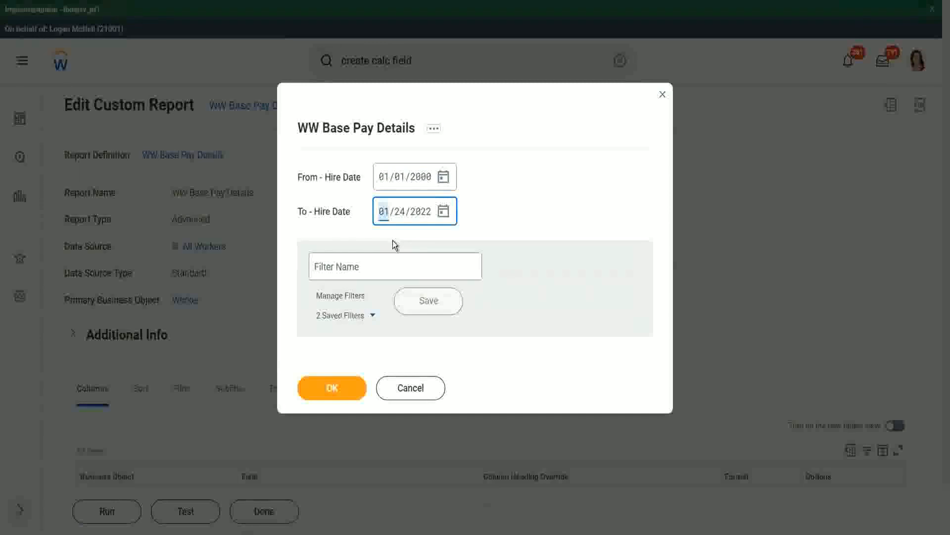
text(2000)
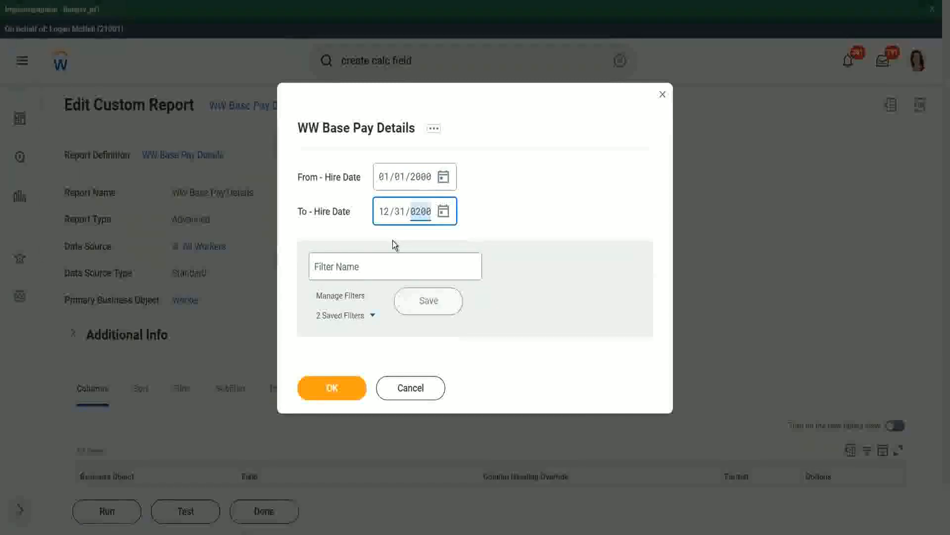
- Save the prompt values as a filter named 2000 and run the report
click(366, 265)
text(2000)
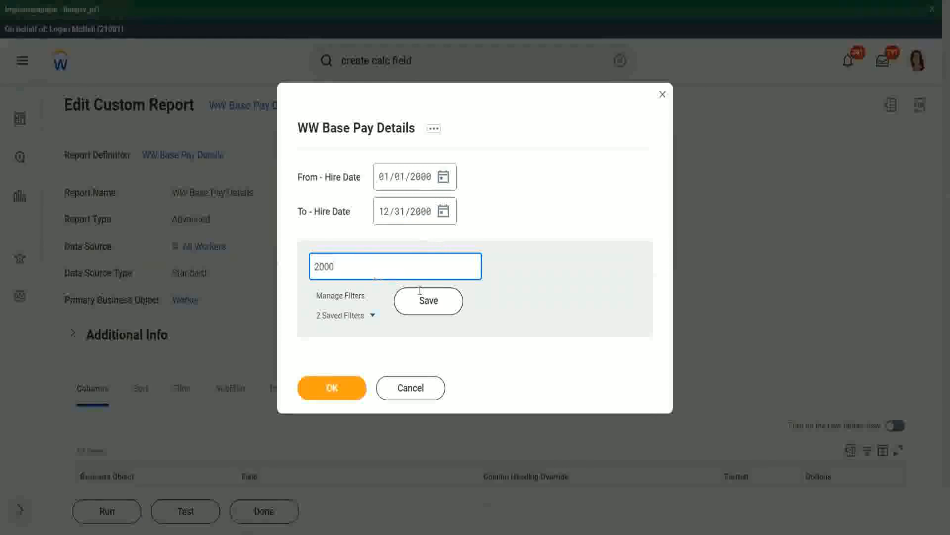
click(423, 298)
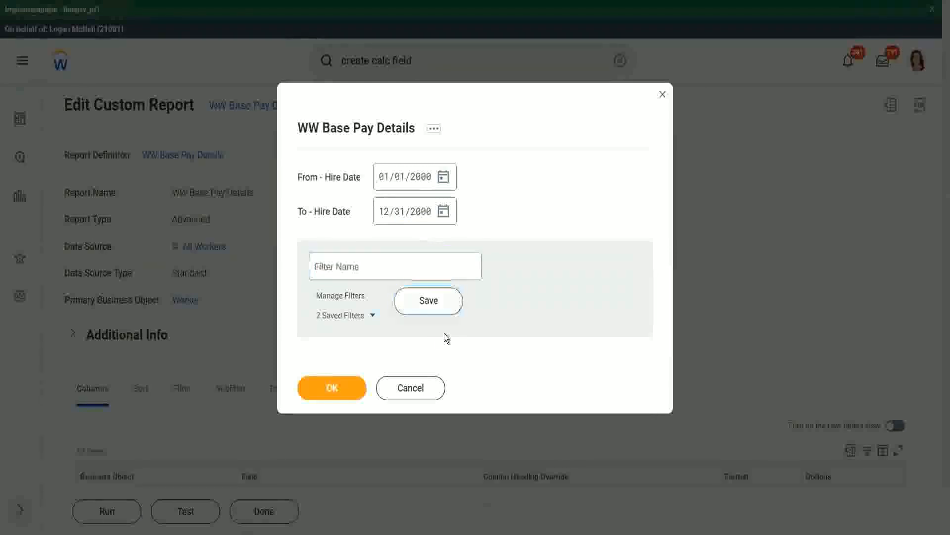
click(328, 390)
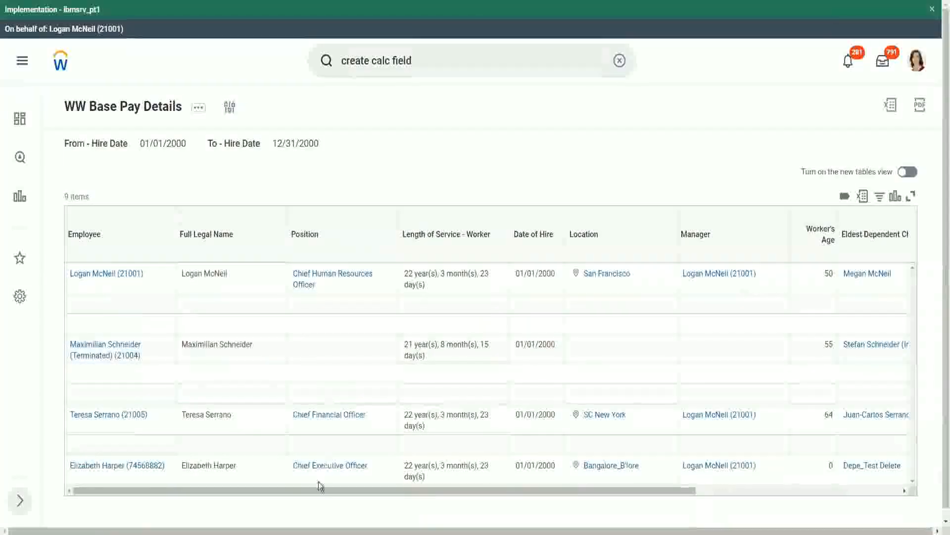
- Compare the Age of the Eldest Dependent Child values with the matching Dependent's Age values for the listed workers
drag(313, 490, 578, 510)
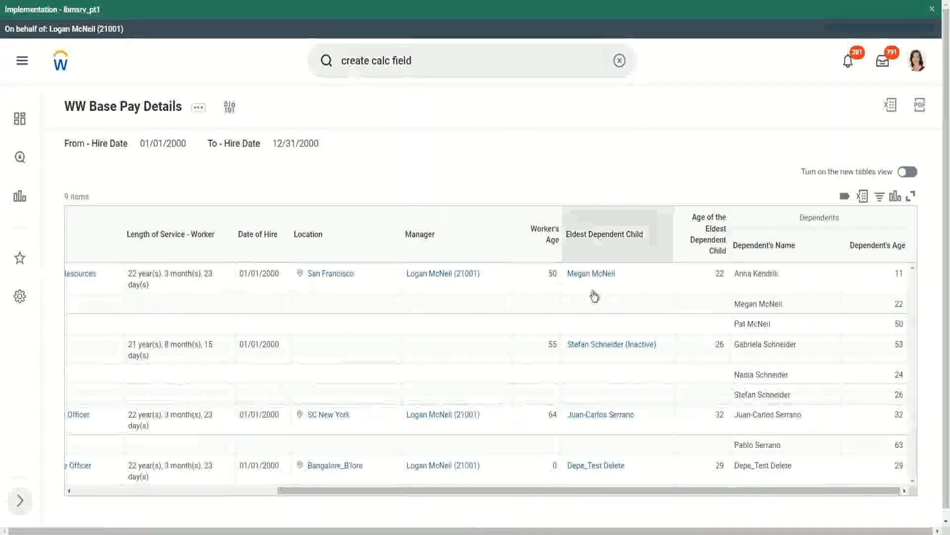
double_click(723, 273)
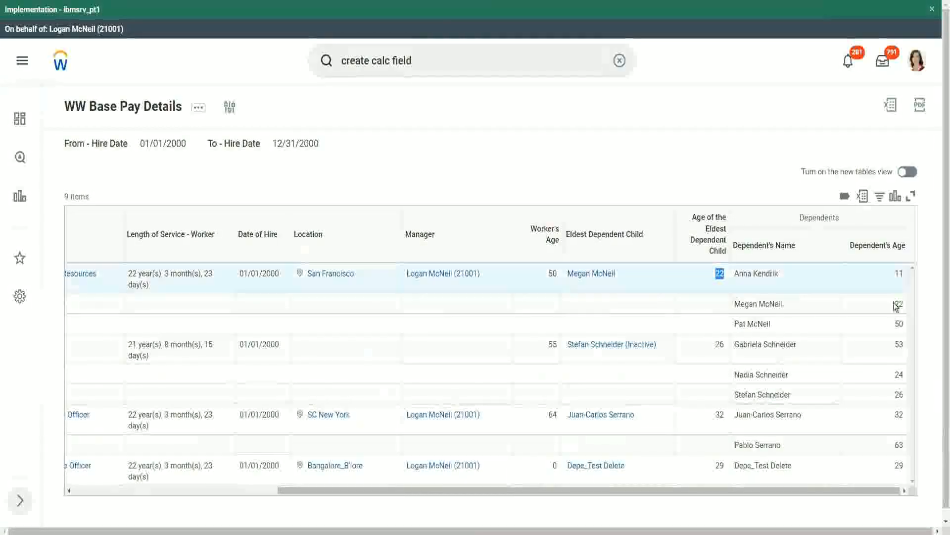
double_click(898, 304)
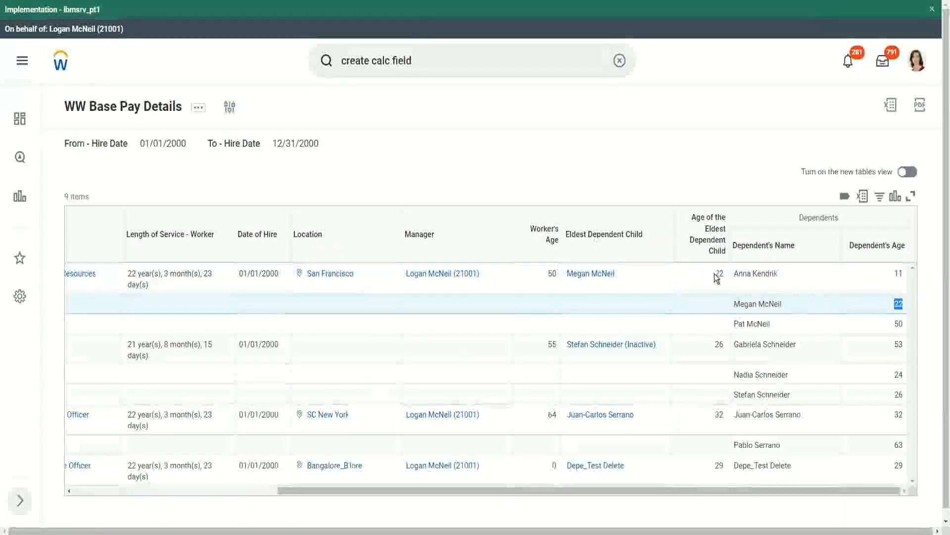
double_click(719, 275)
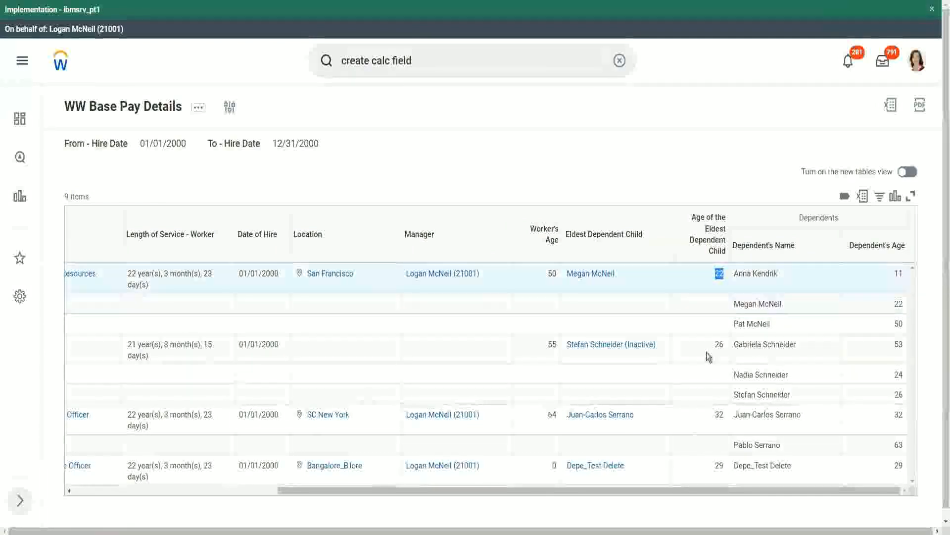
click(717, 344)
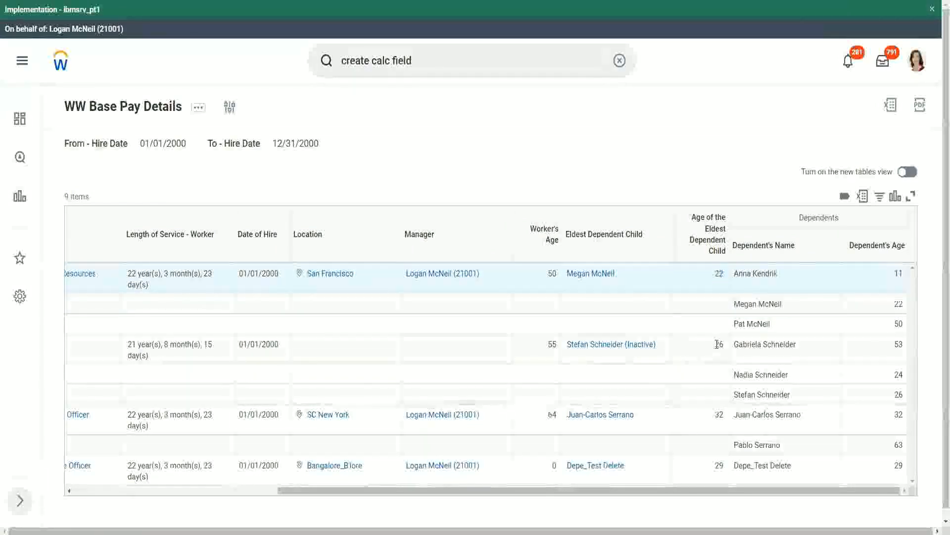
double_click(719, 344)
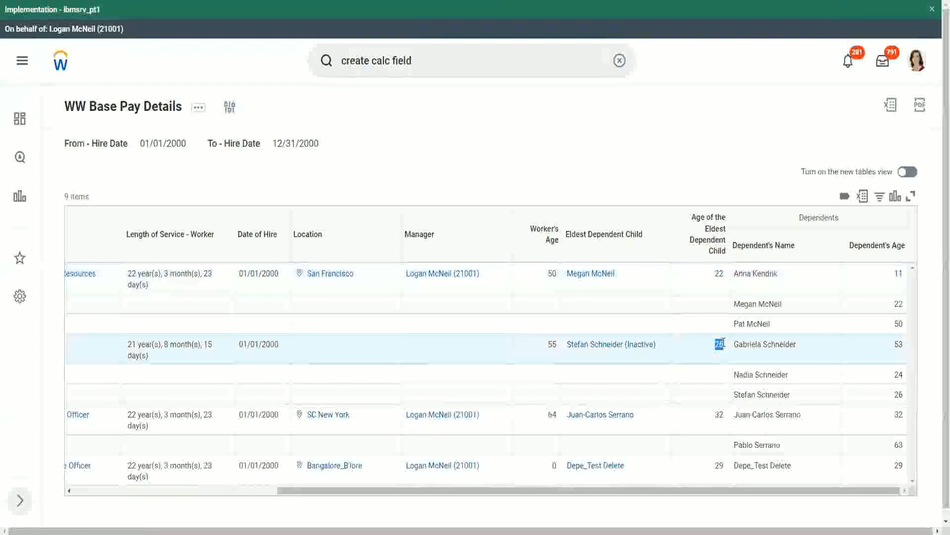
click(719, 415)
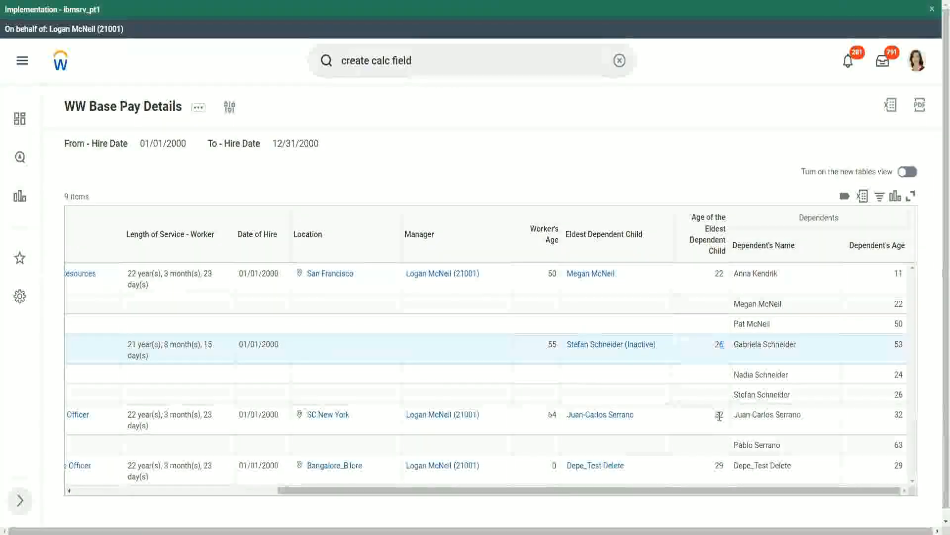
double_click(719, 416)
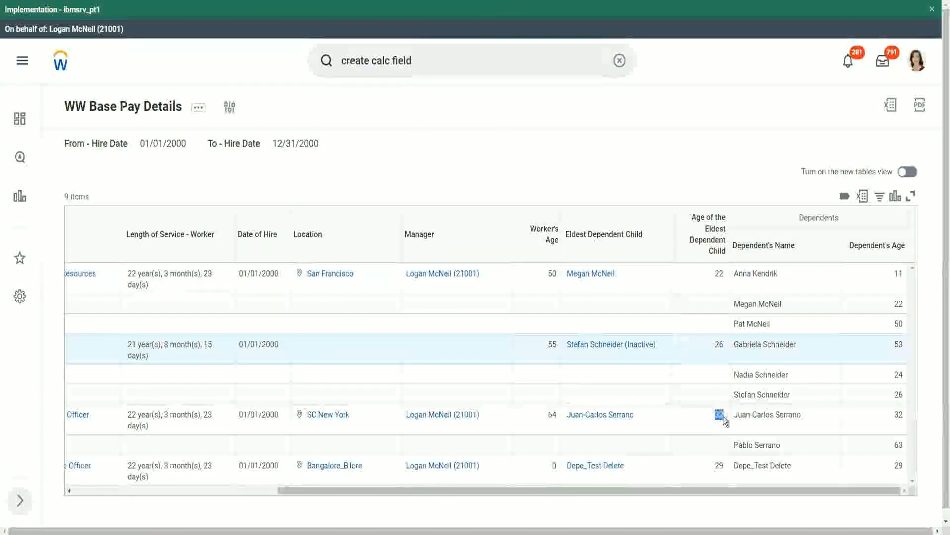
double_click(898, 415)
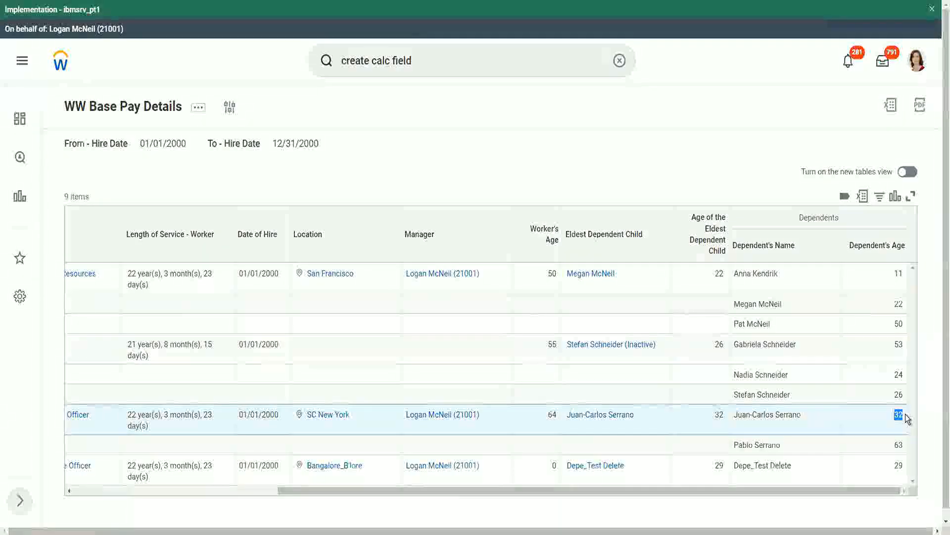
double_click(717, 466)
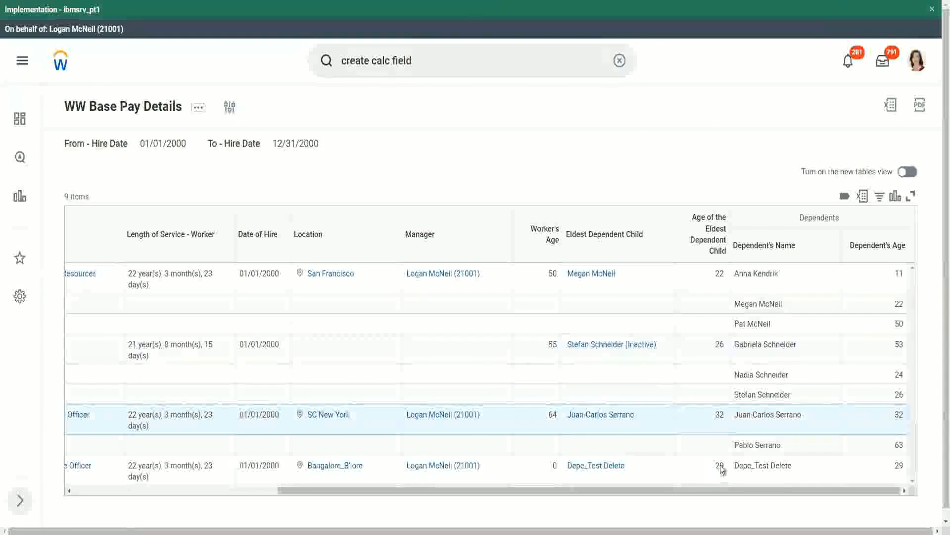
double_click(898, 466)
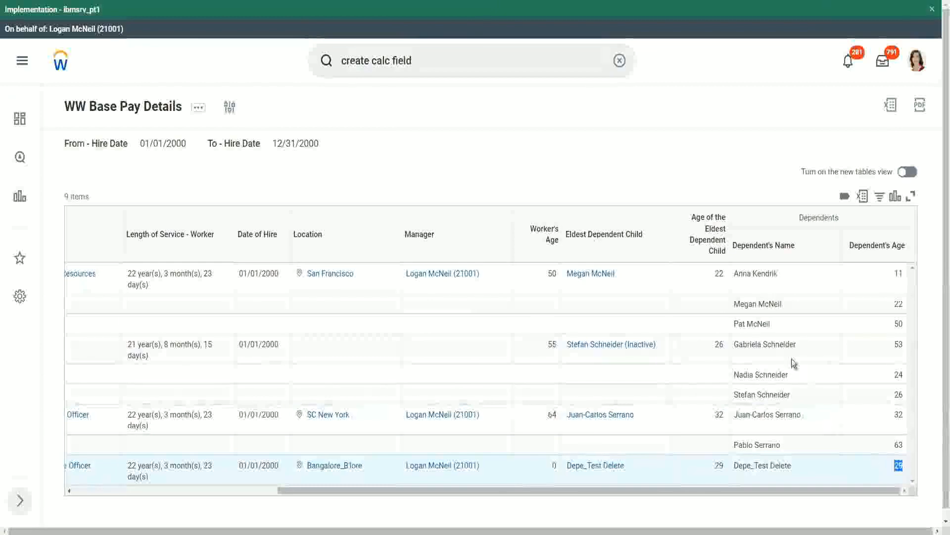
click(715, 152)
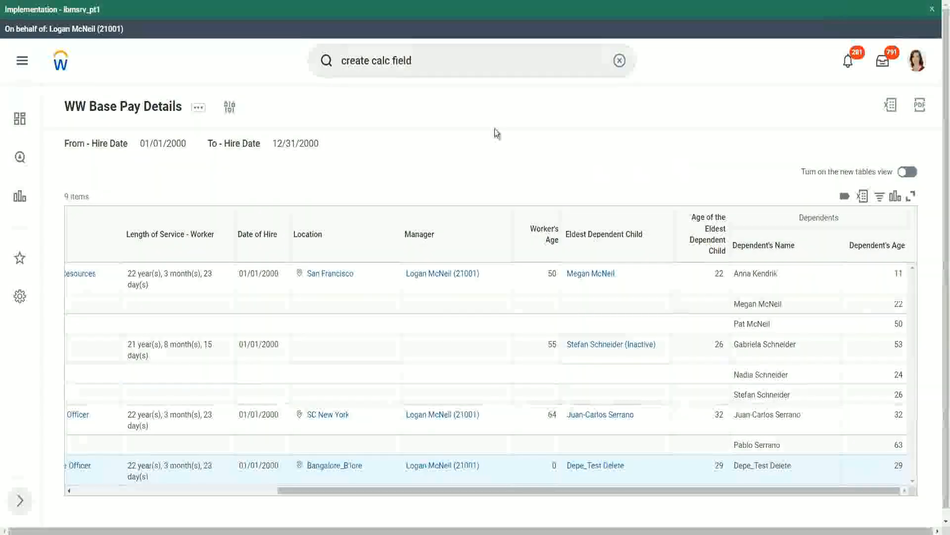
- Open the WW Base Pay Details custom report for editing and bring up its filter conditions
click(198, 110)
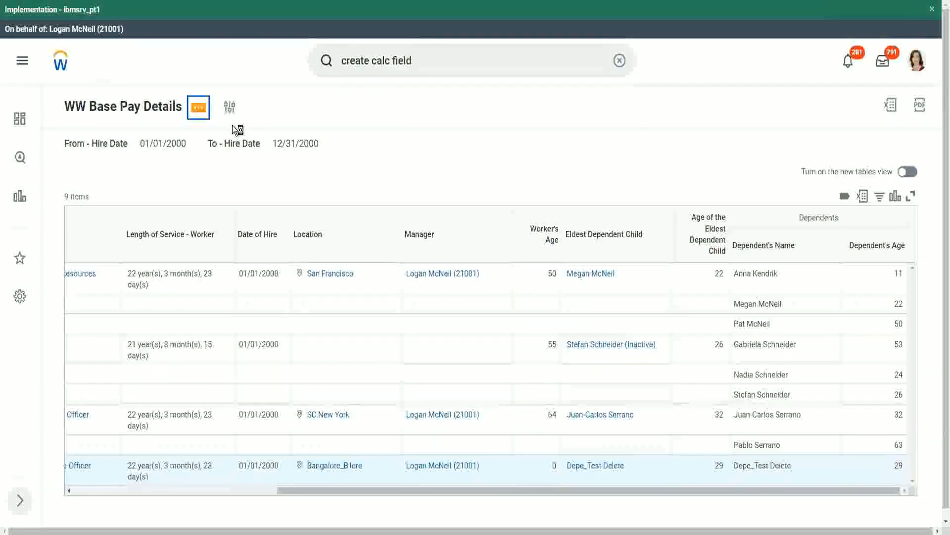
mouse_move(259, 166)
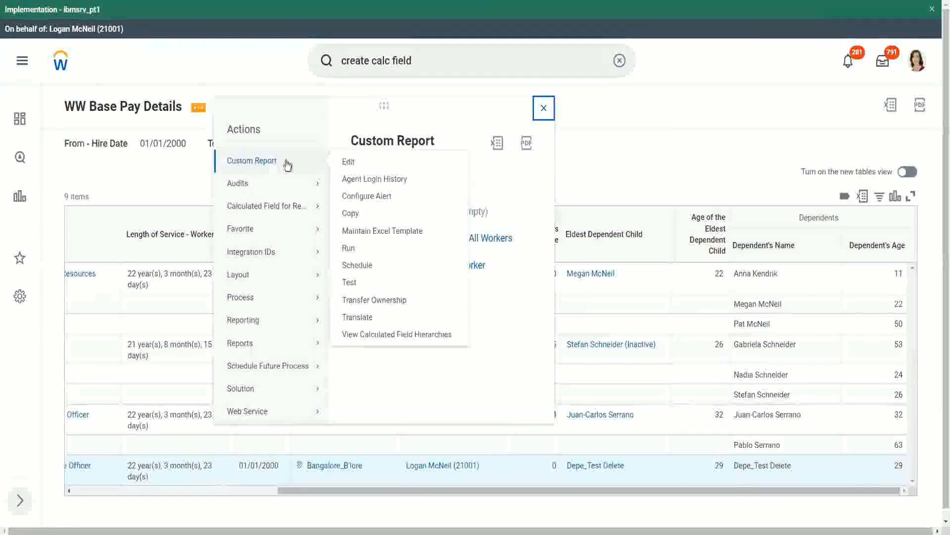
click(349, 163)
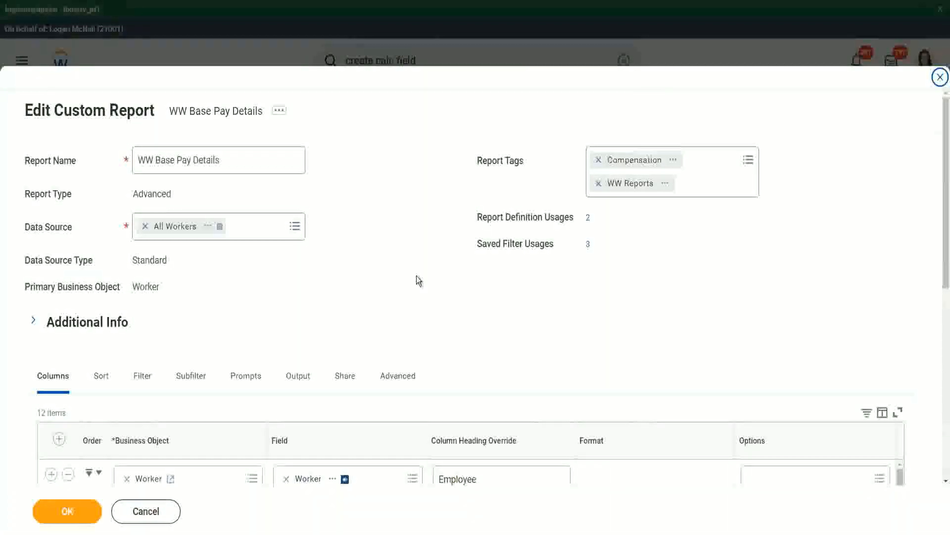
scroll(434, 254, down, 3)
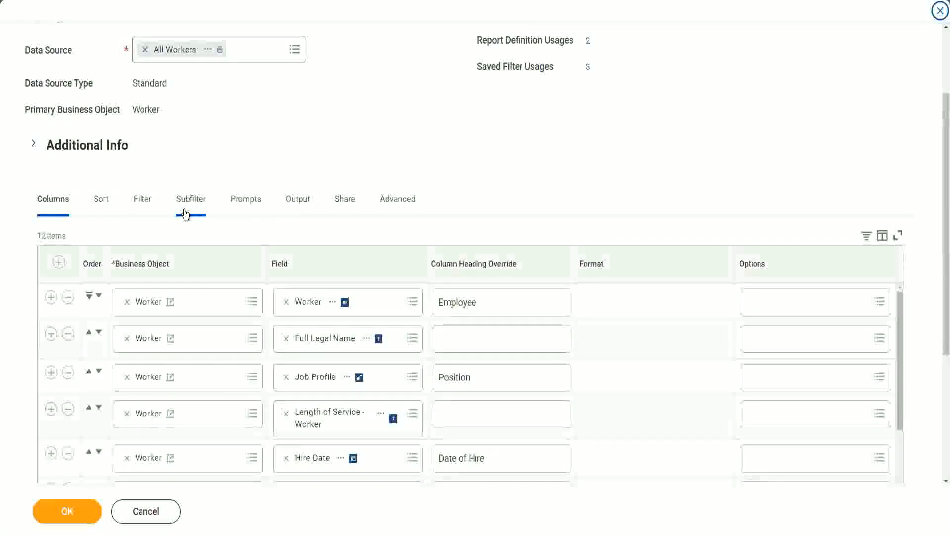
click(145, 200)
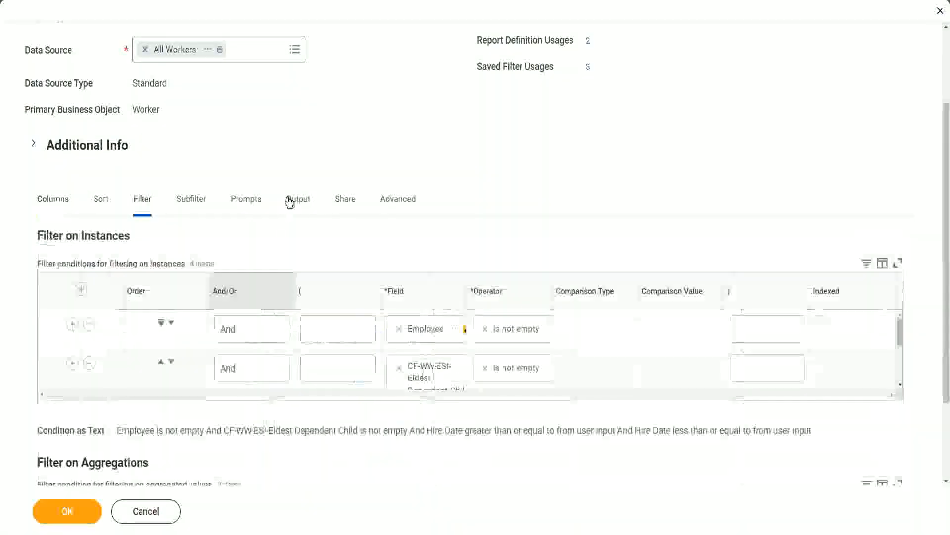
- Add an And filter condition below the Eldest Dependent Child one, using the field CF-WW-LRV-Age of the eldest Dependent Child
click(51, 363)
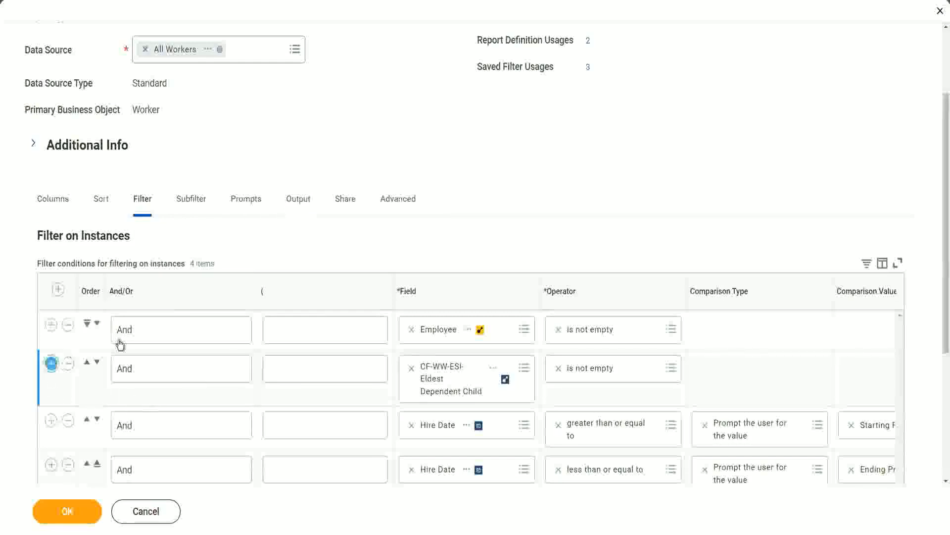
click(444, 424)
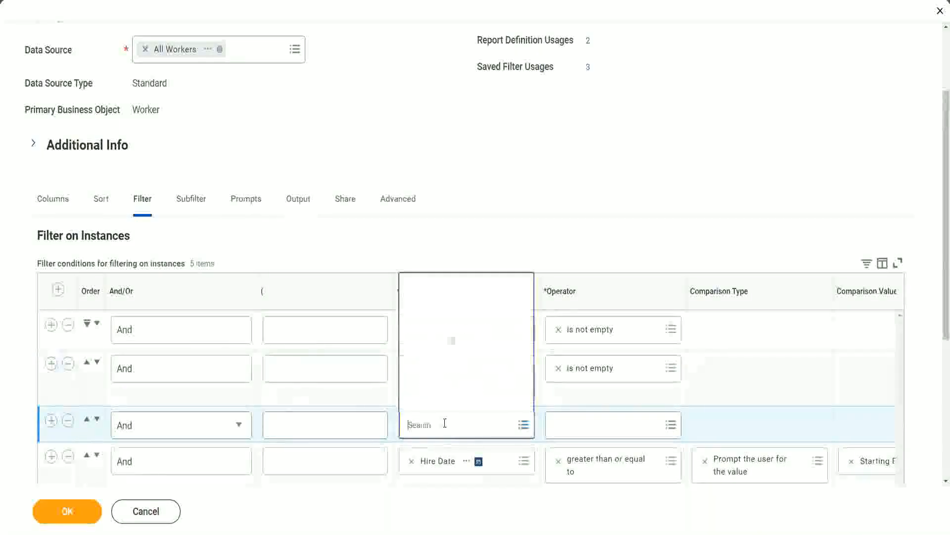
click(463, 285)
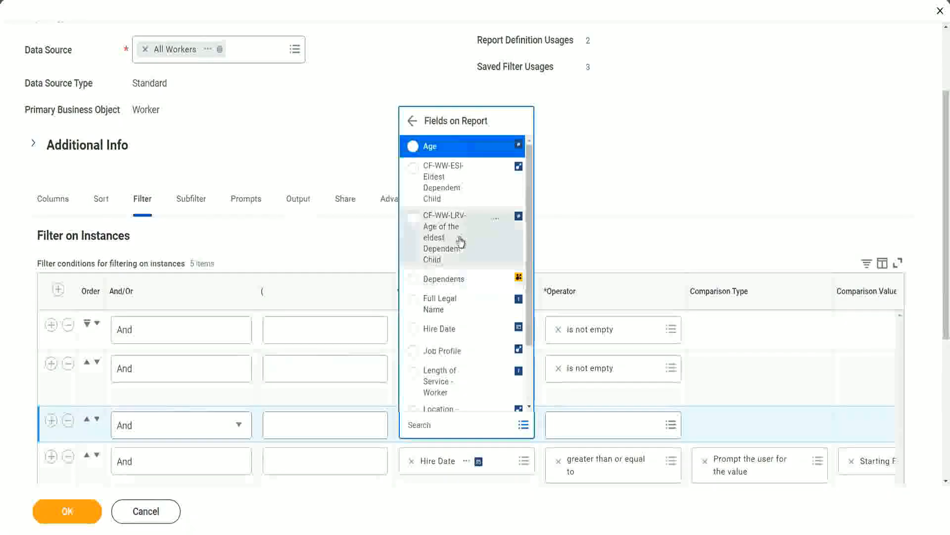
click(432, 239)
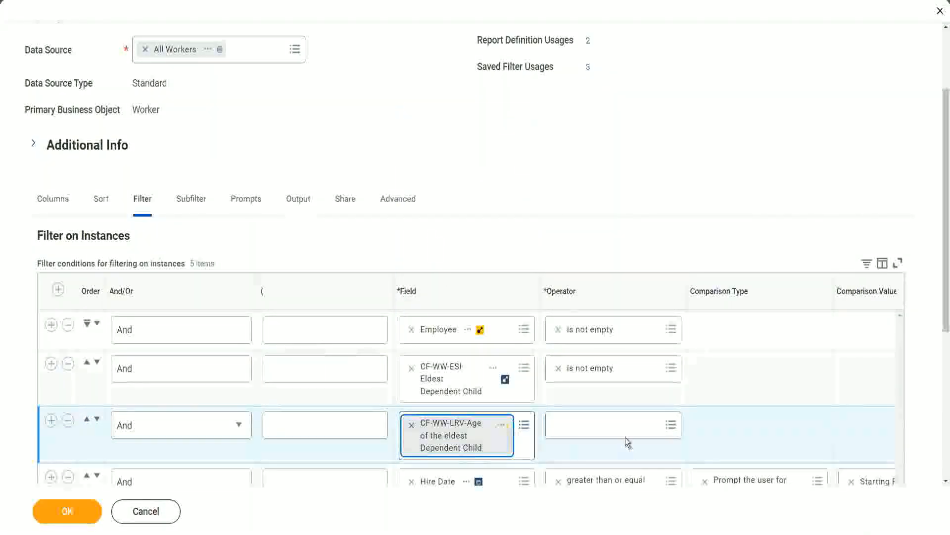
- Make the new age condition less than or equal to a filter-specified value of 30 and save the report
click(617, 423)
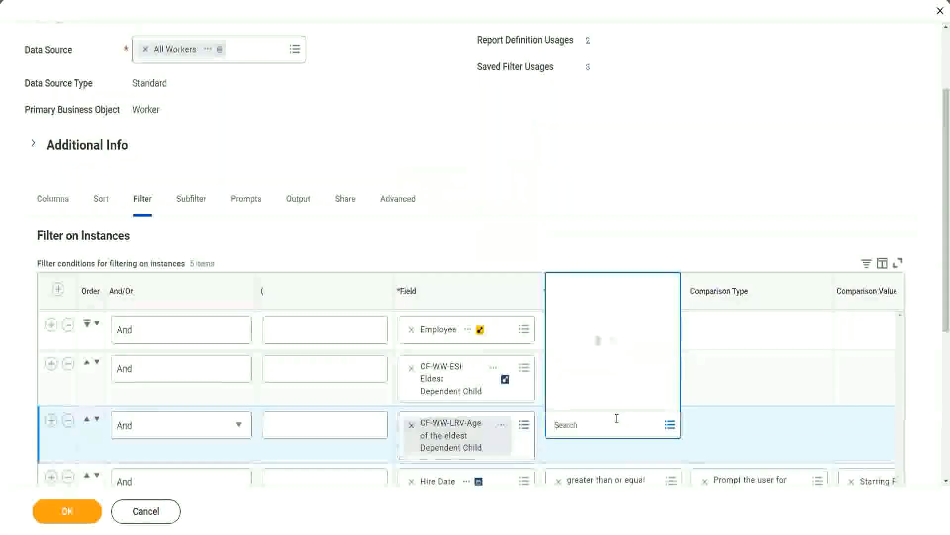
click(606, 378)
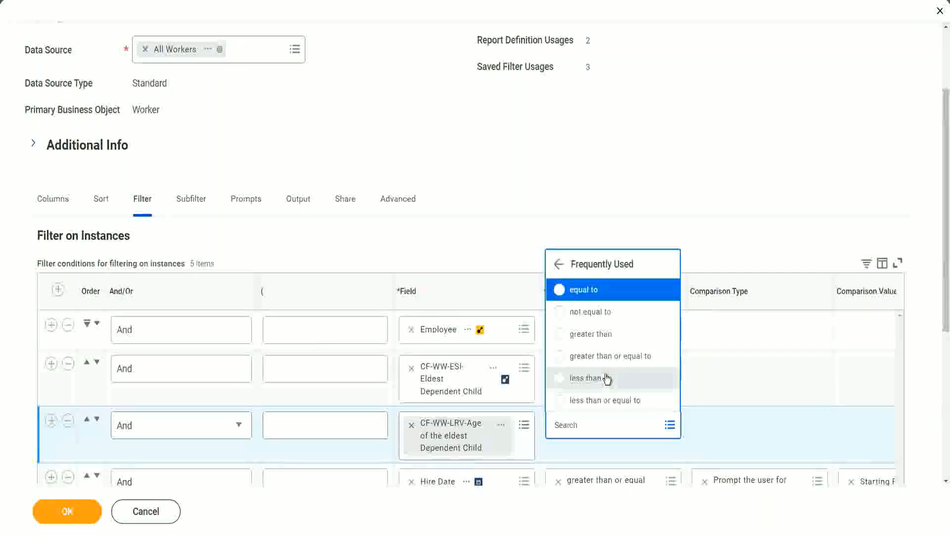
click(613, 401)
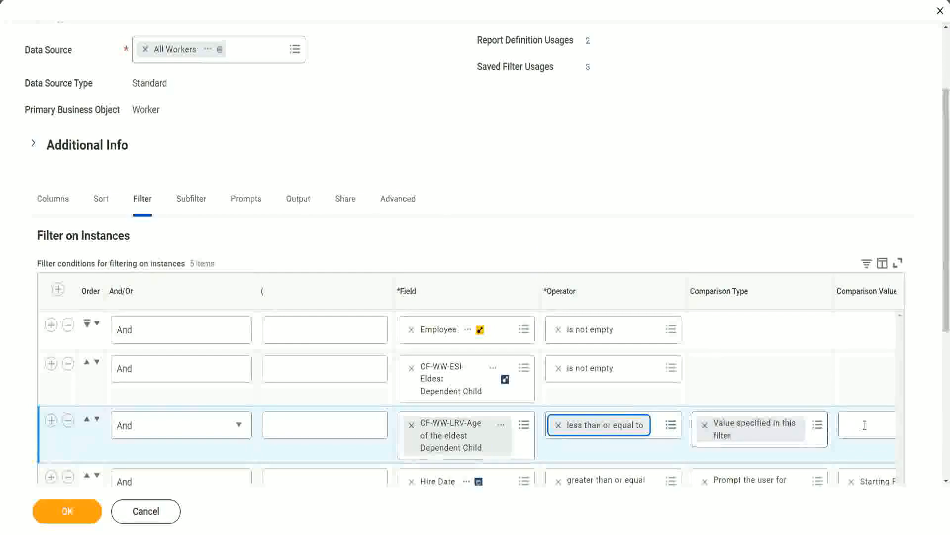
scroll(508, 454, down, 2)
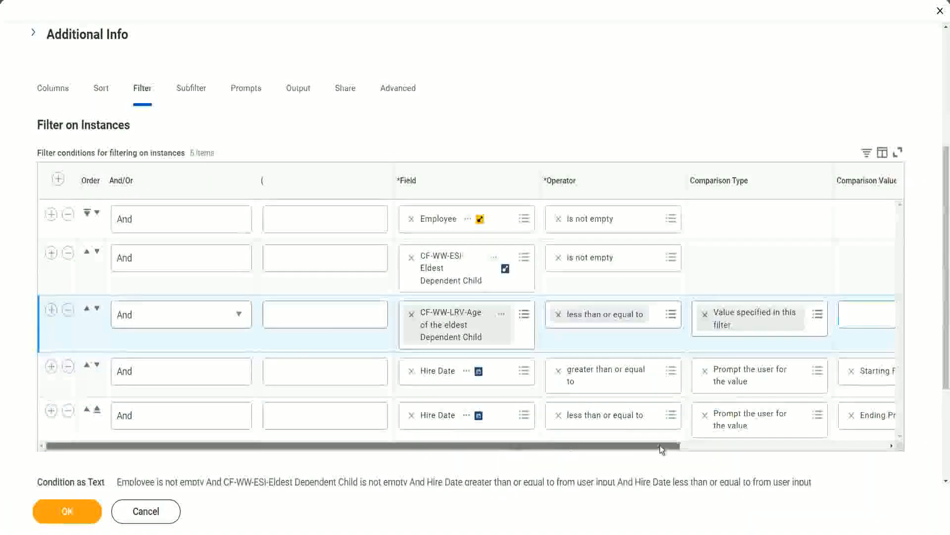
drag(660, 445, 837, 418)
click(698, 313)
text(30)
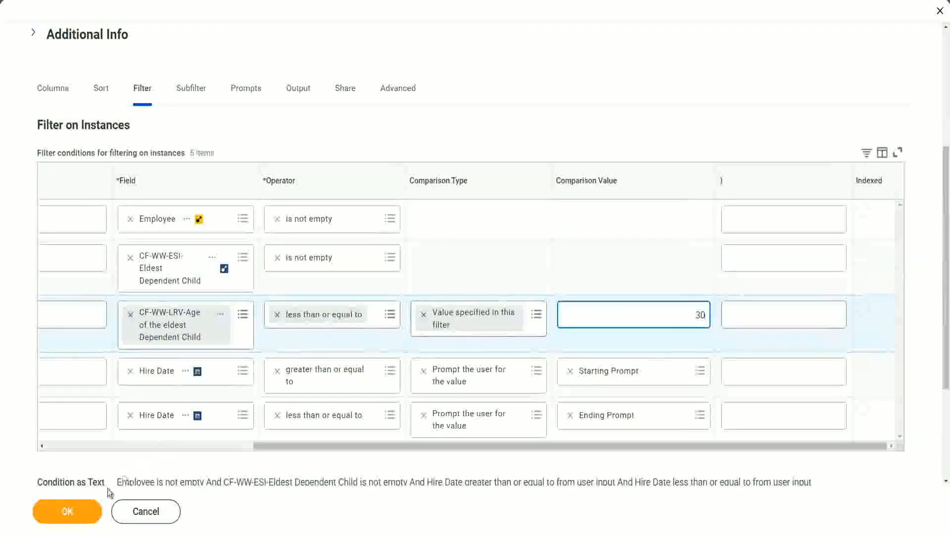
click(66, 513)
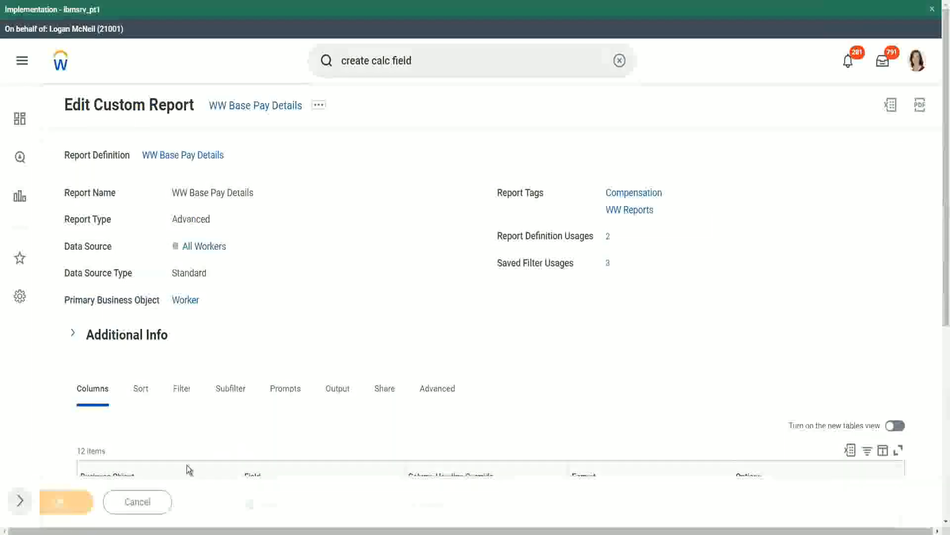
- Run the report with the saved filter for hire dates 01/01/2000 to 12/31/2000
click(103, 506)
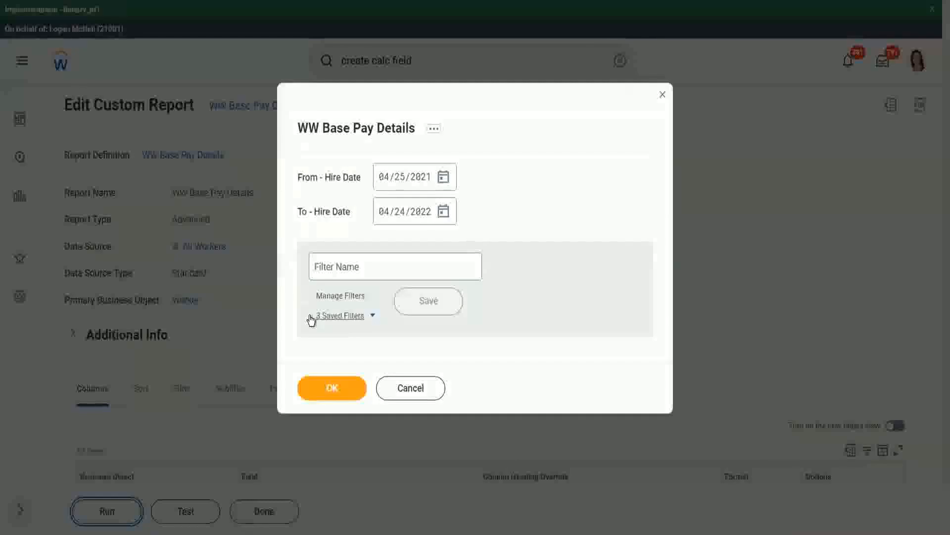
click(371, 315)
click(370, 365)
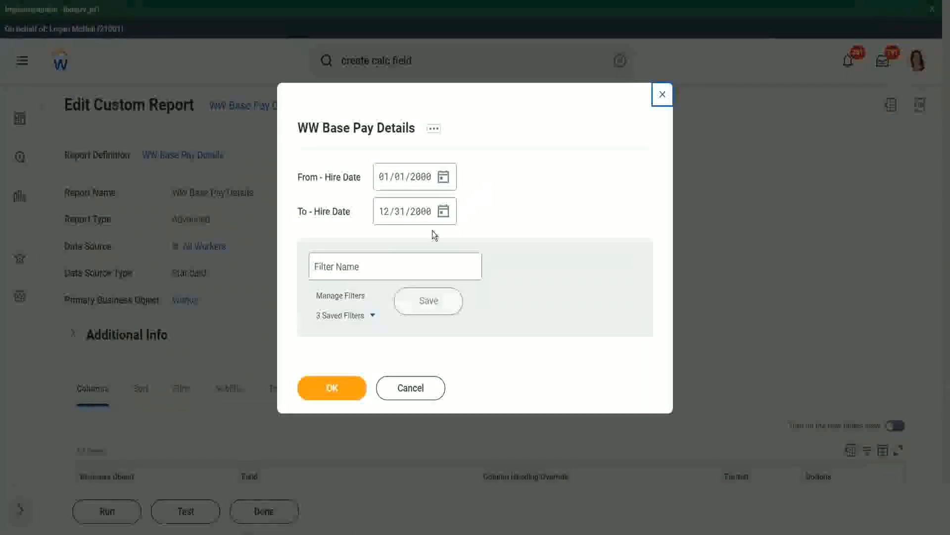
click(331, 390)
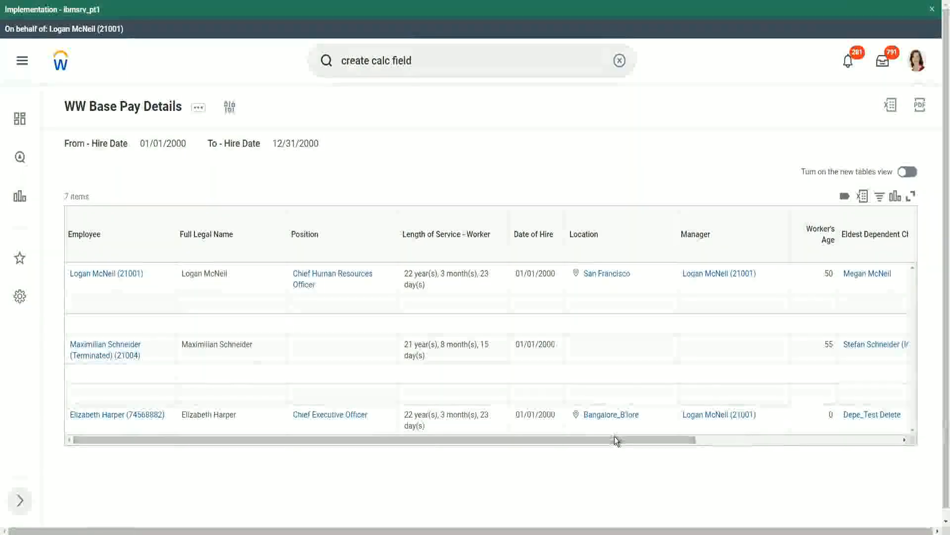
- Check the Age of the Eldest Dependent Child column in the filtered report against the 30-year limit
drag(615, 439, 813, 449)
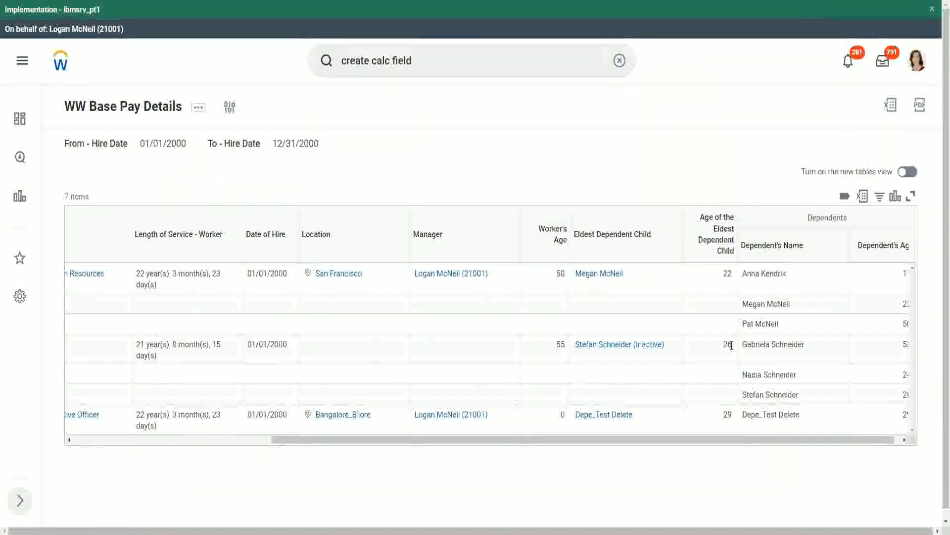
double_click(726, 415)
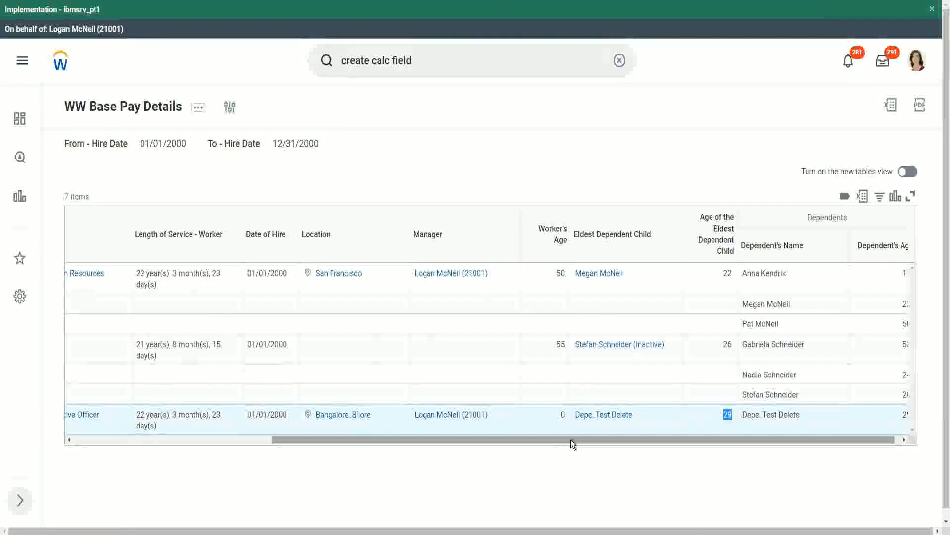
drag(571, 439, 271, 448)
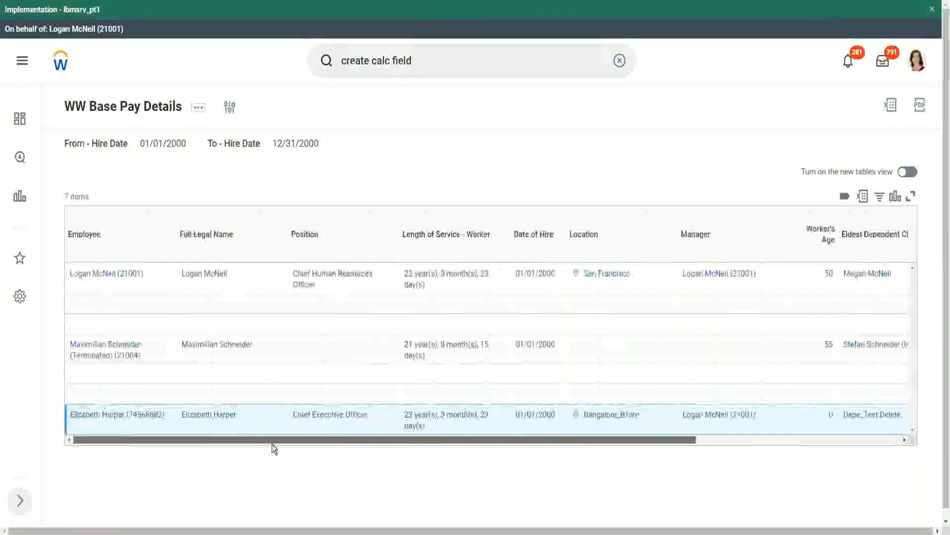